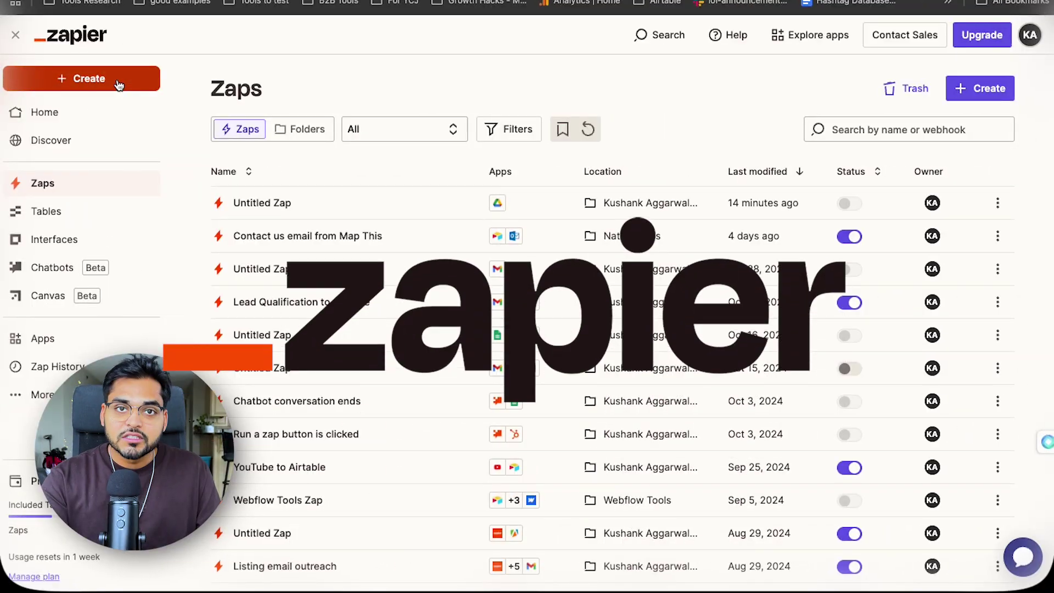
Create a new Zap and search 'drive' for its trigger app.
left_click(118, 82)
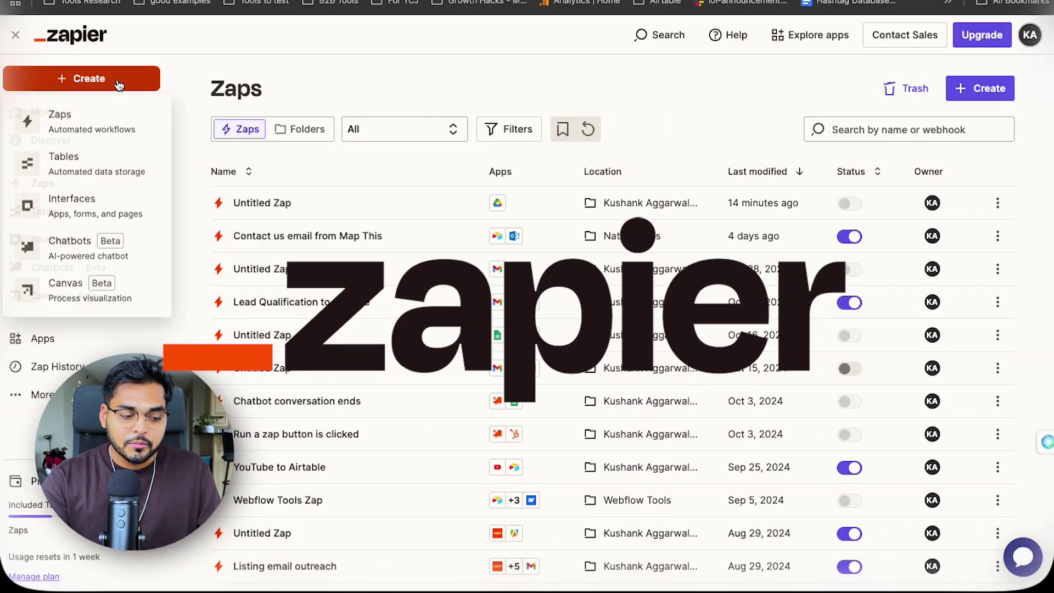
left_click(105, 119)
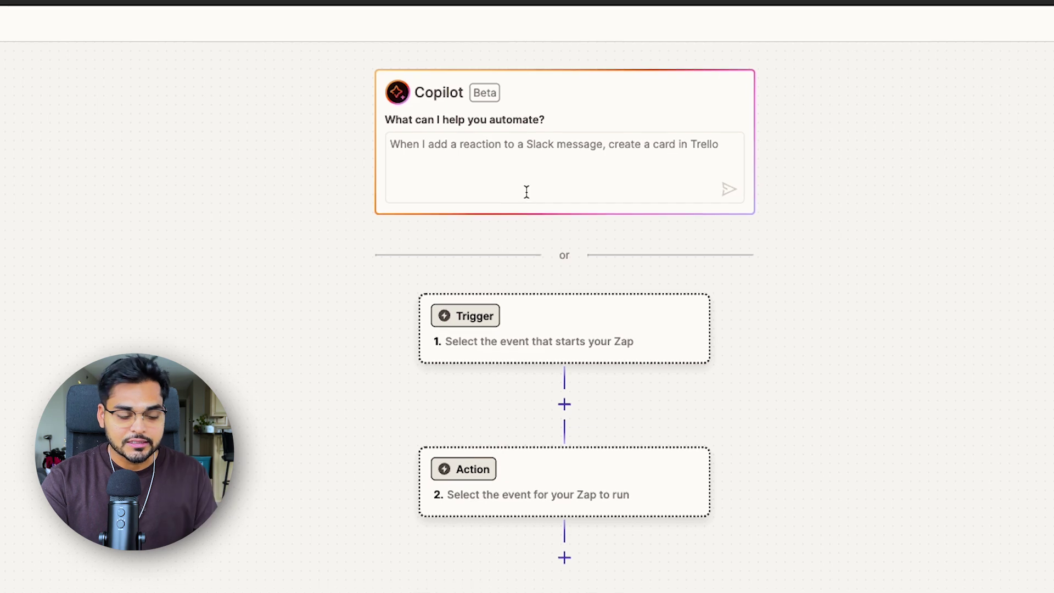
left_click(493, 317)
type("drive")
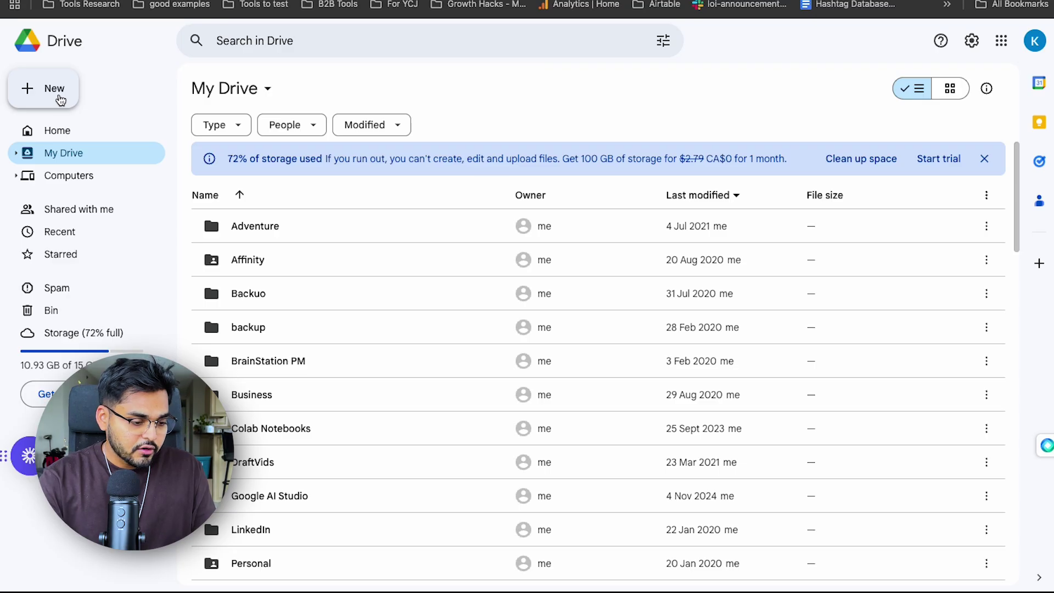
Create a new folder named 'content repurposing' in My Drive, correcting the typo.
left_click(52, 90)
left_click(76, 85)
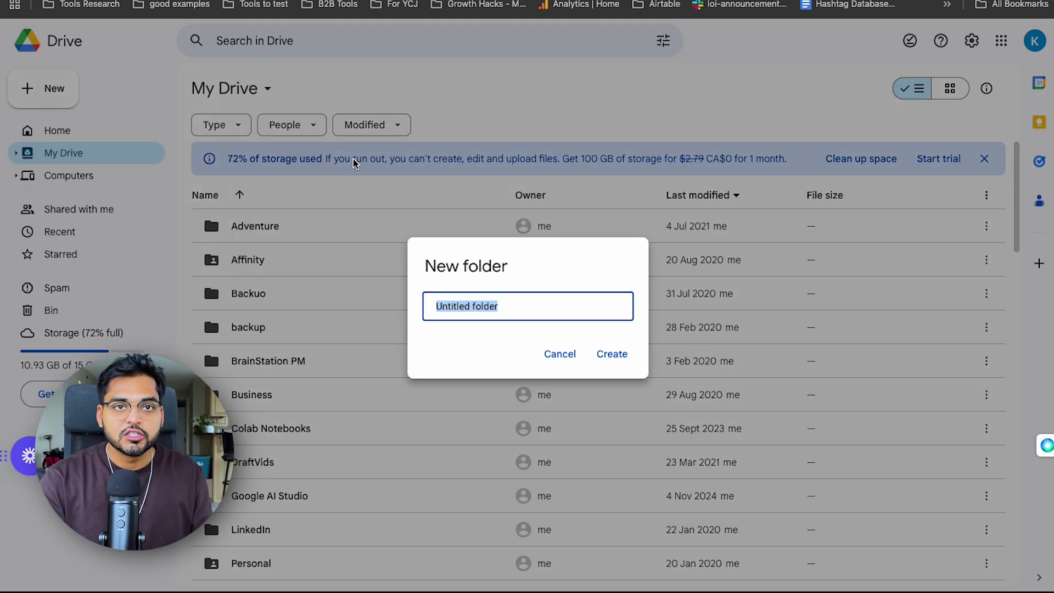
type("content repurposng")
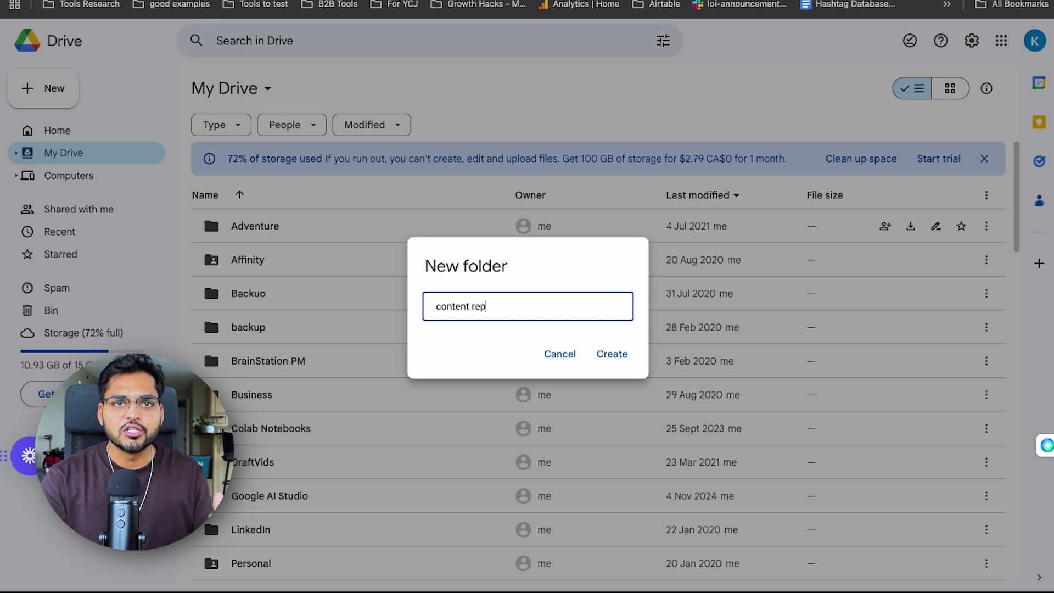
key("BackSpace")
key("BackSpace")
key("BackSpace")
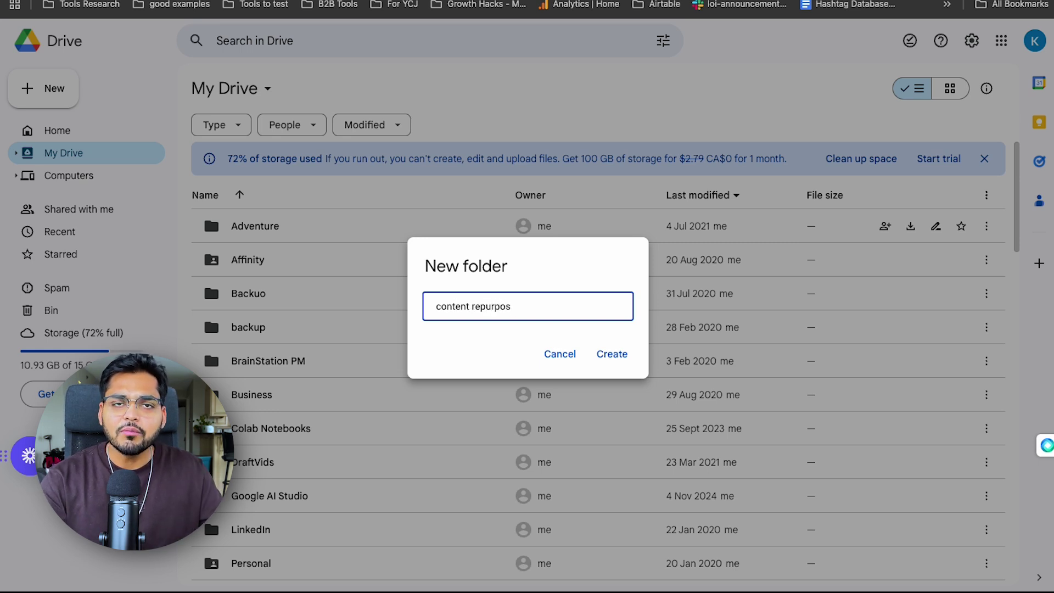
type("sing")
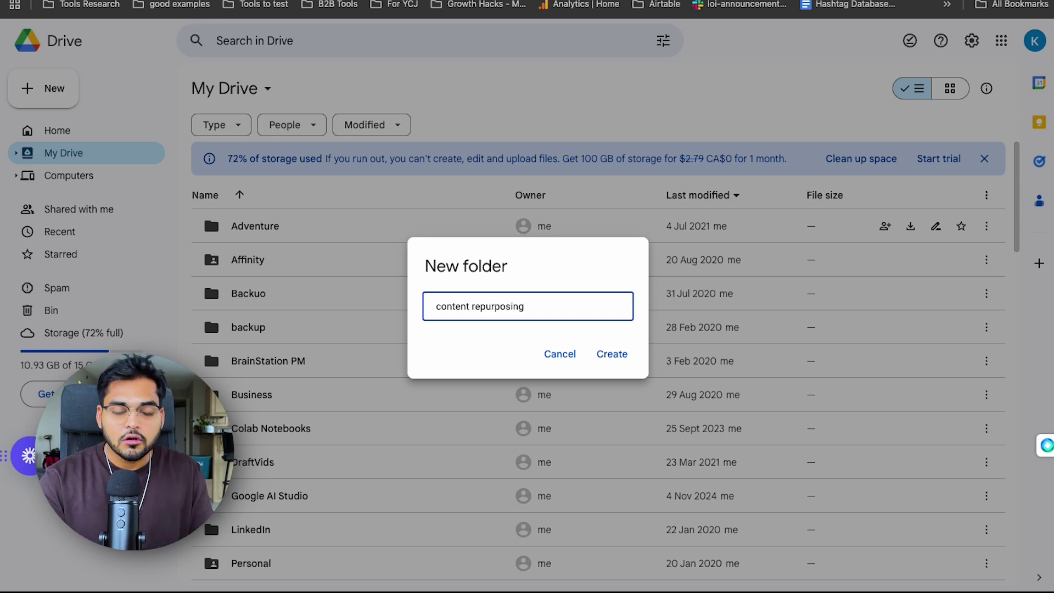
key("Return")
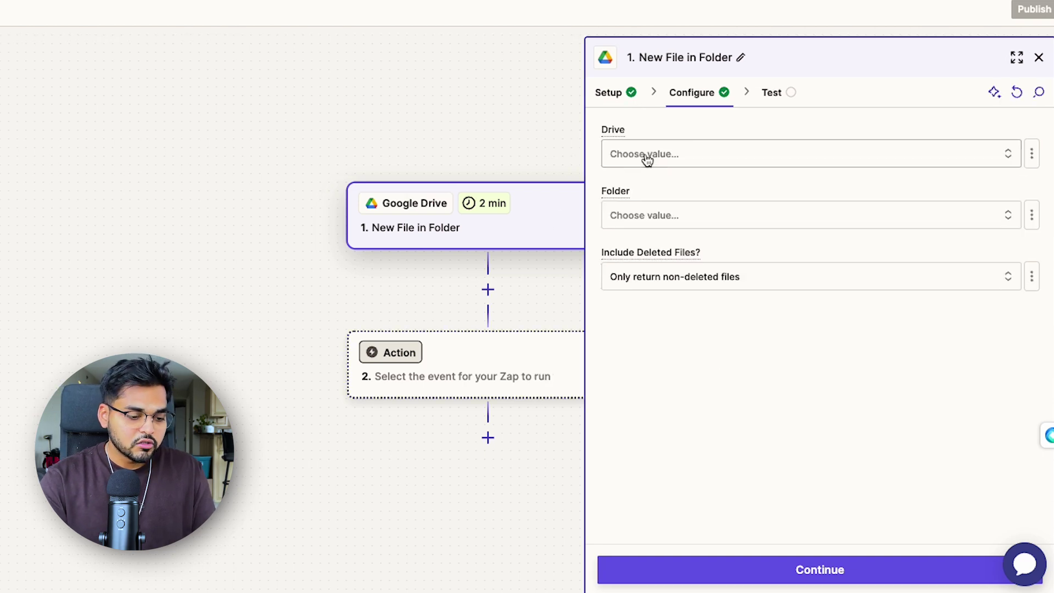
Point the trigger at My Google Drive's content repurposing folder, test it, and accept the record.
left_click(644, 157)
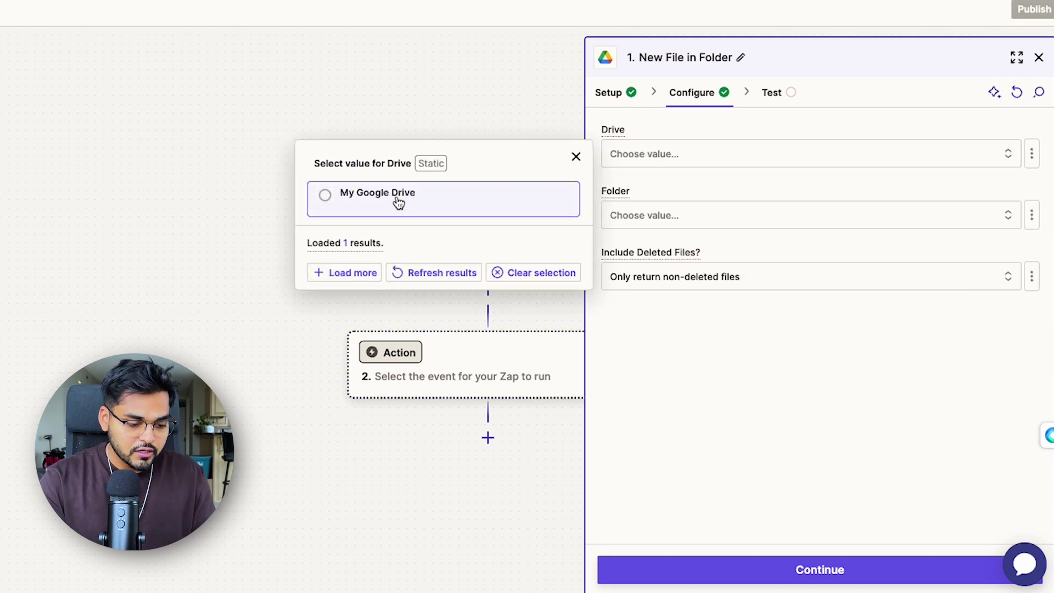
left_click(397, 201)
left_click(398, 450)
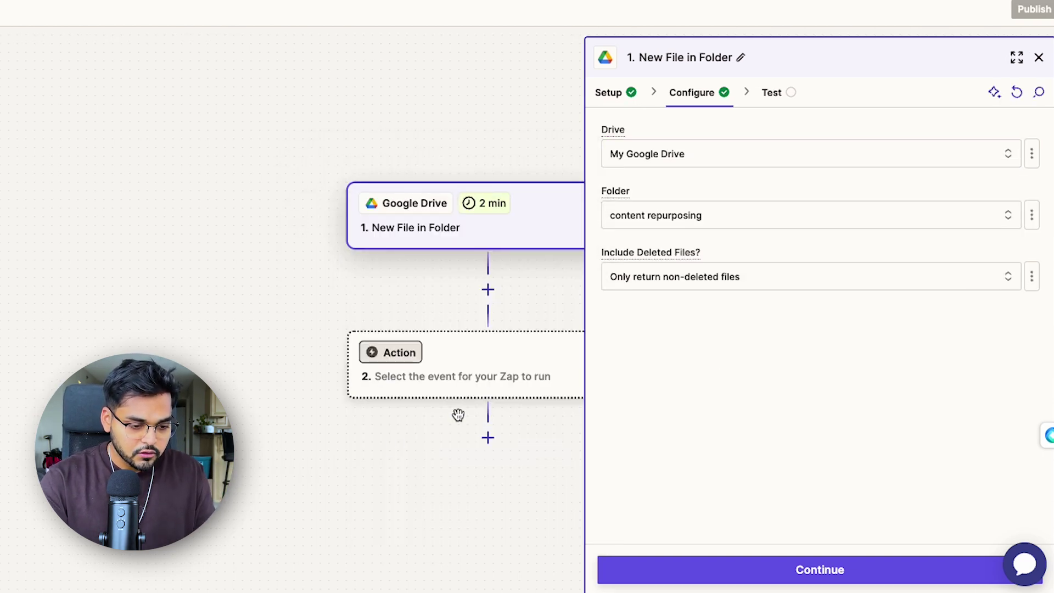
left_click(725, 572)
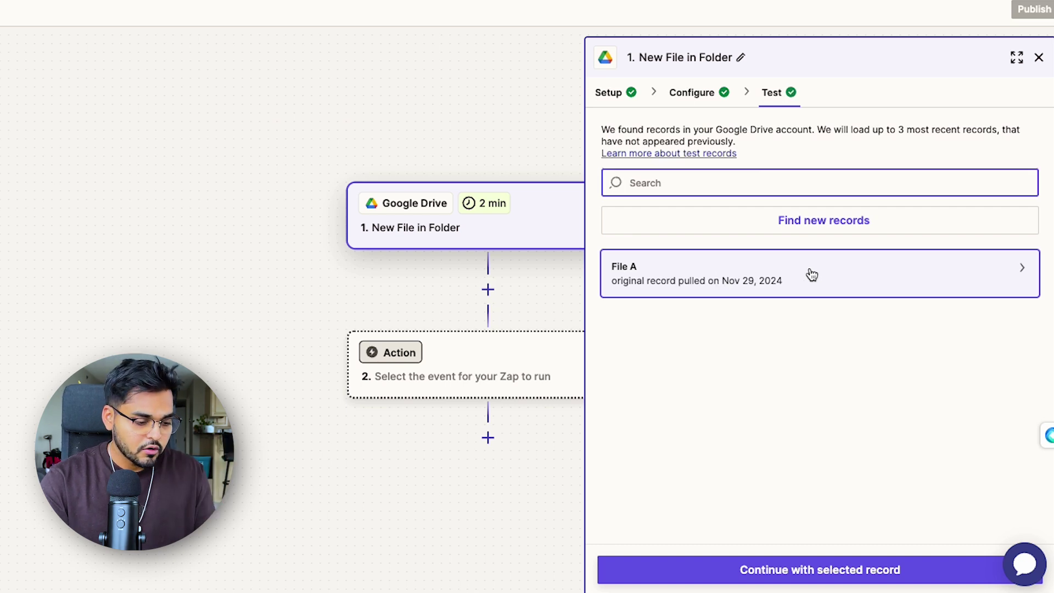
left_click(890, 568)
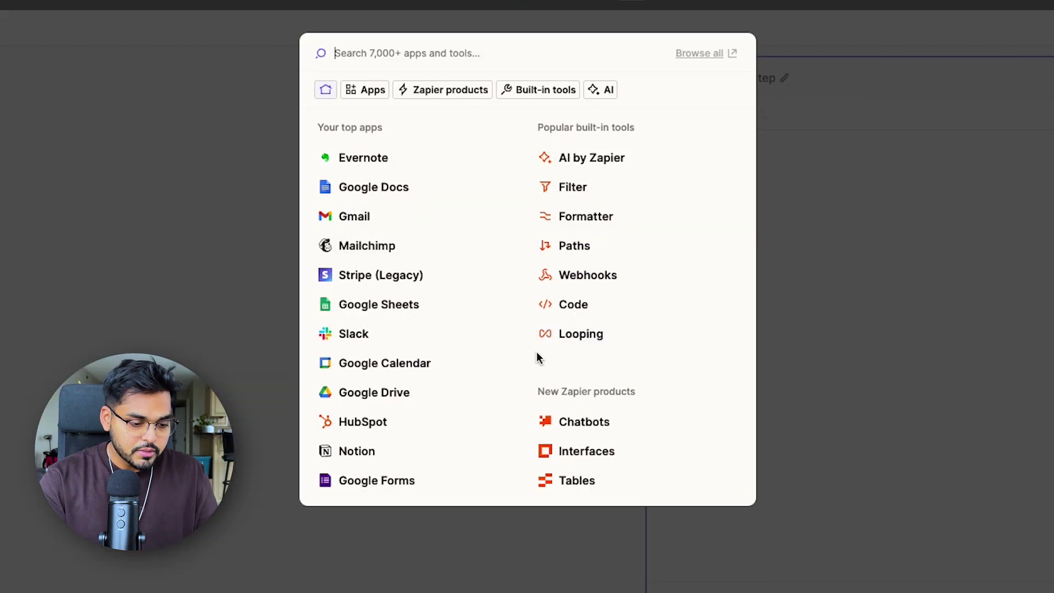
Choose OpenAI (GPT-4, DALL-E, Whisper) with the Create Transcription action event.
type("openAI")
left_click(377, 94)
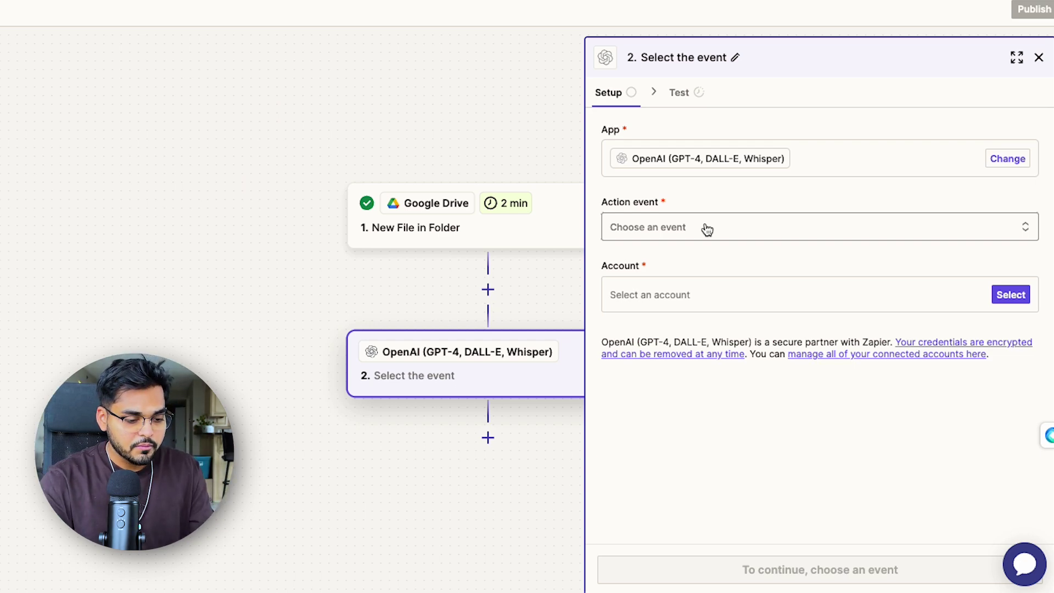
left_click(707, 229)
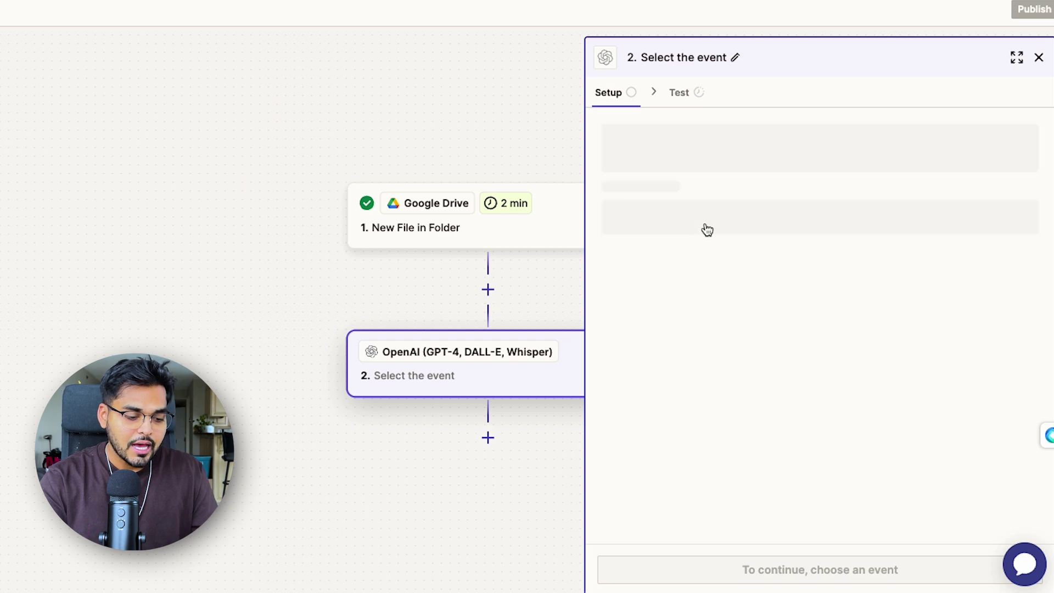
type("whis")
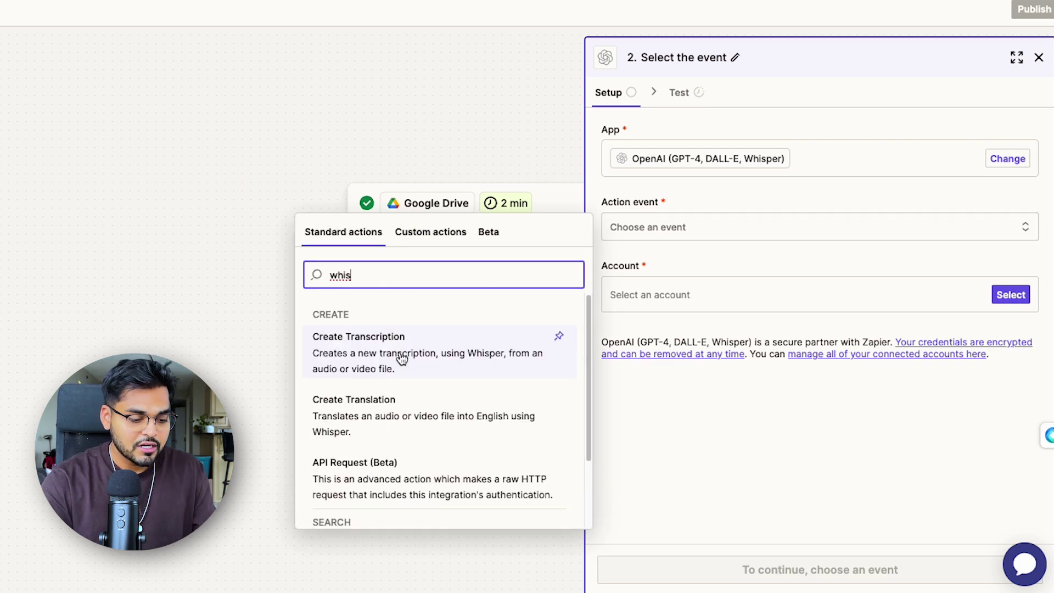
left_click(403, 358)
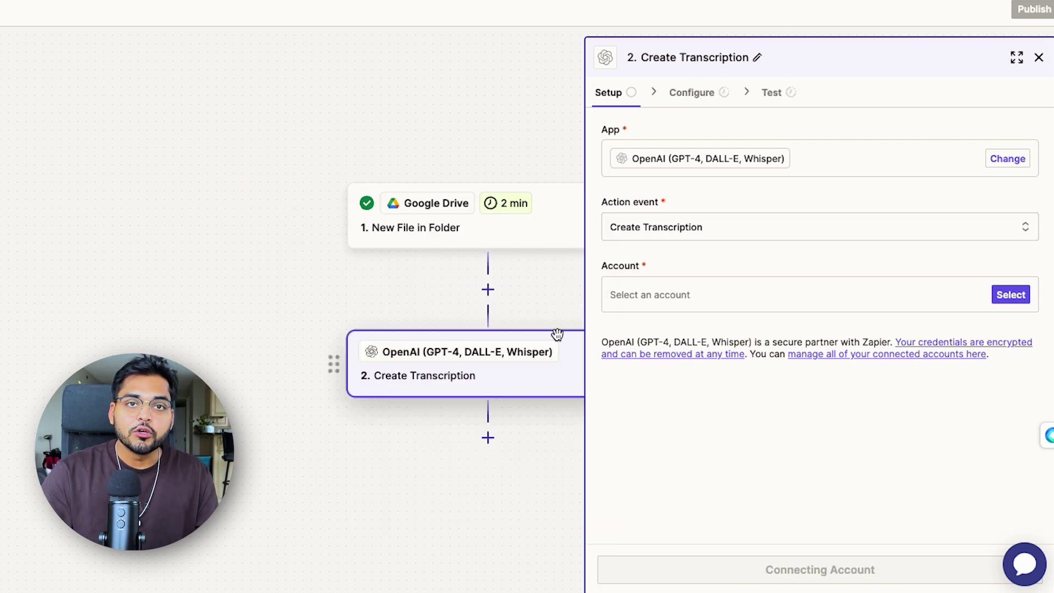
Connect the existing OpenAI account and proceed to the transcription's File field.
left_click(1011, 295)
left_click(403, 330)
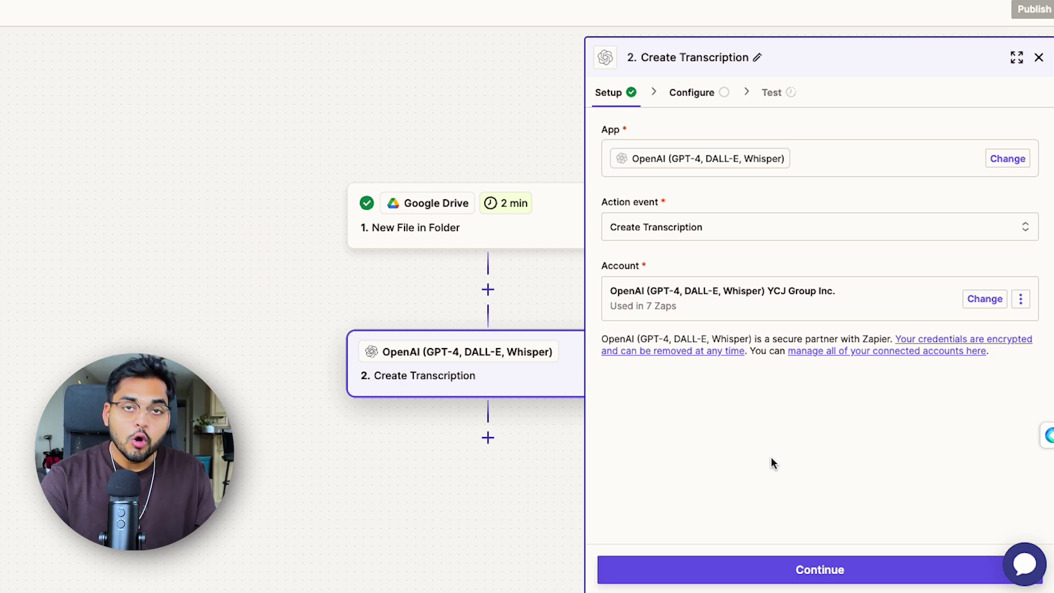
left_click(795, 568)
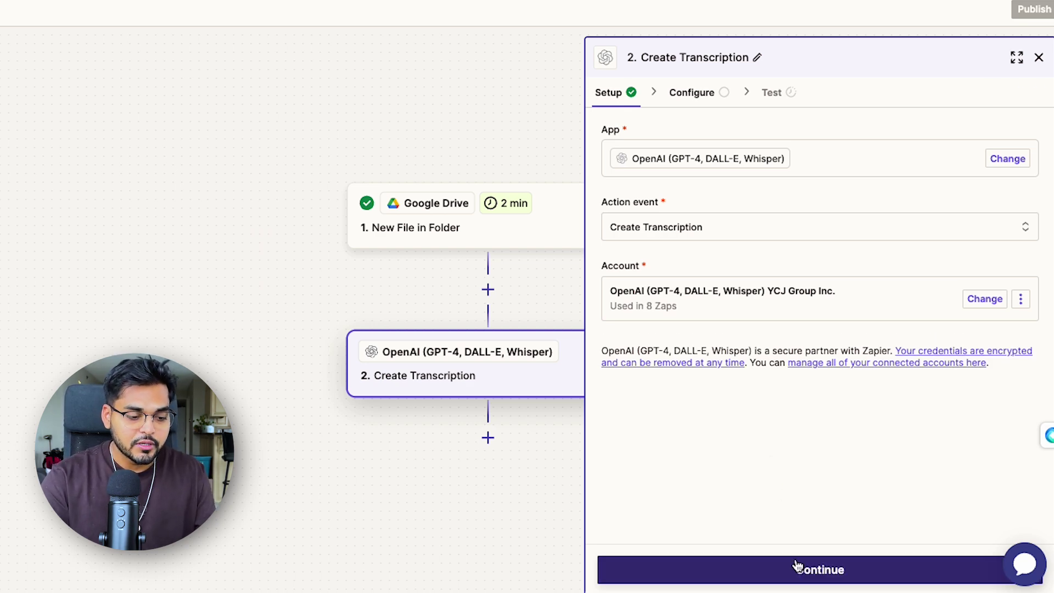
left_click(679, 151)
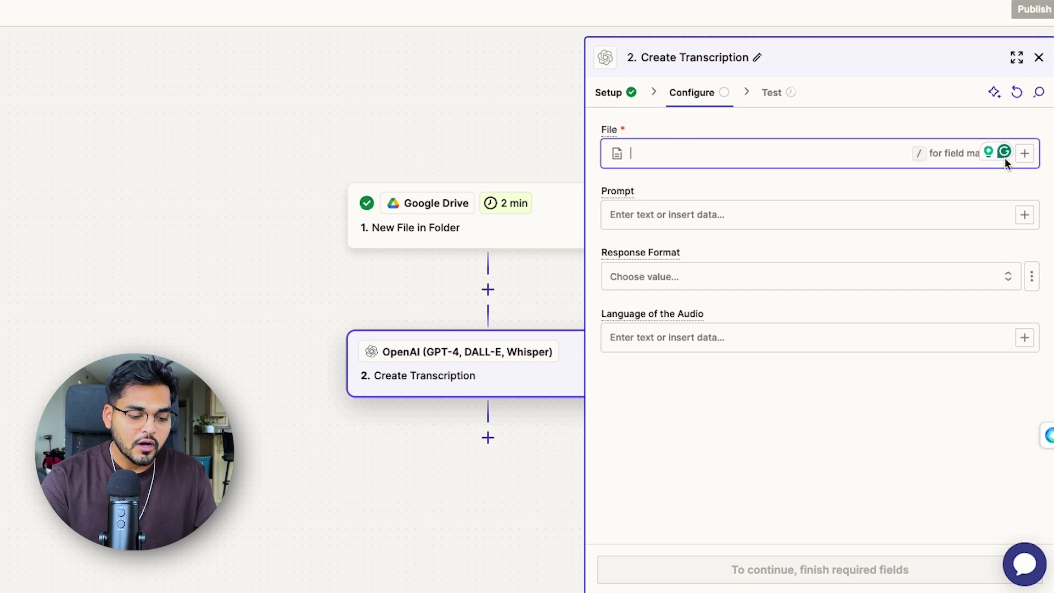
Map the transcription File to the Drive file's Title, chatgpt vs Claude.mp4.
left_click(1026, 156)
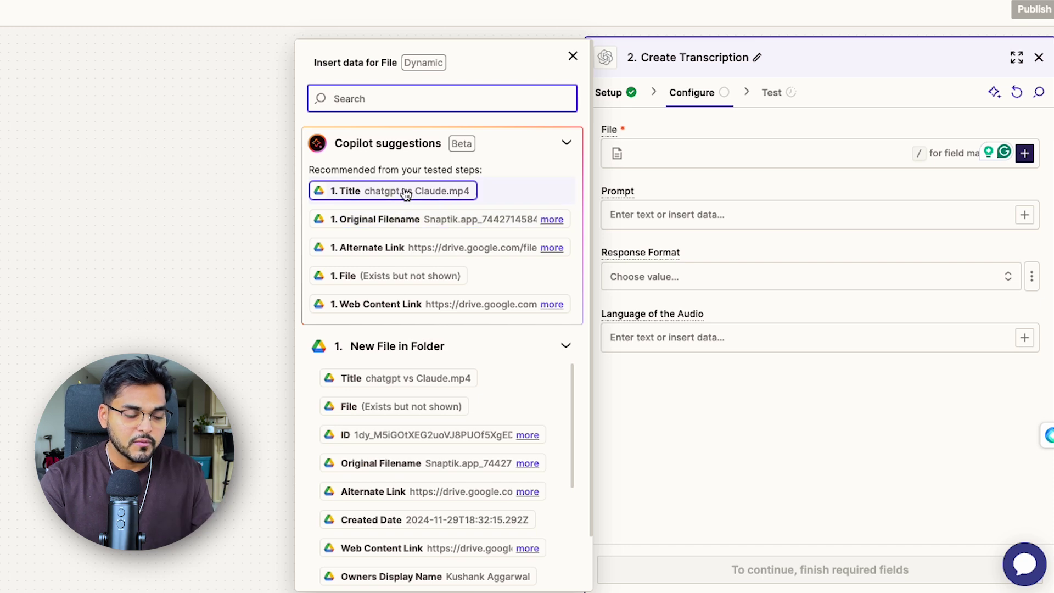
left_click(403, 192)
left_click(636, 216)
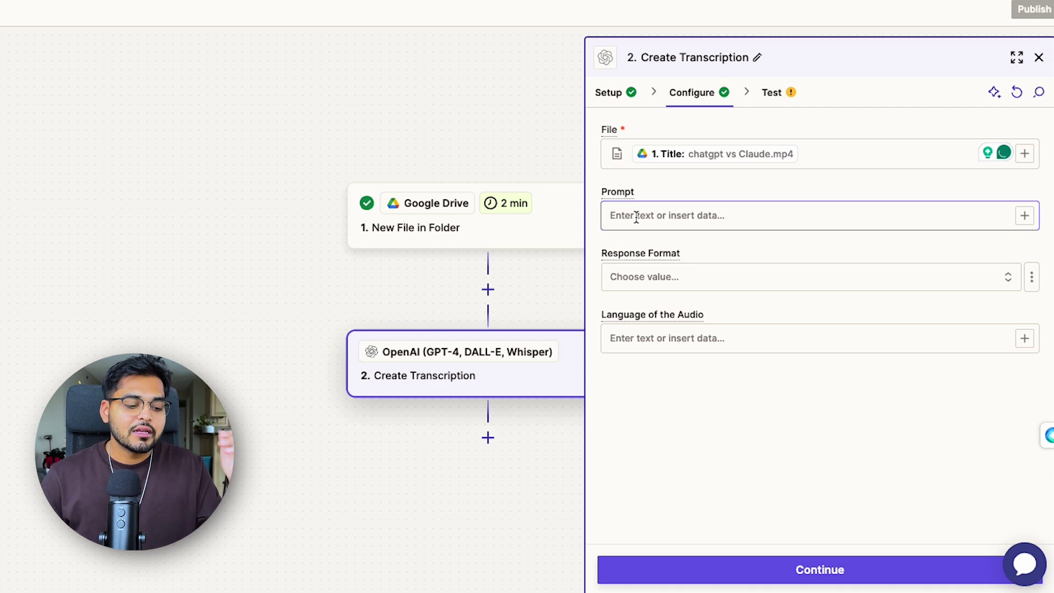
Leave Prompt and Language of the Audio empty and continue to testing.
left_click(636, 217)
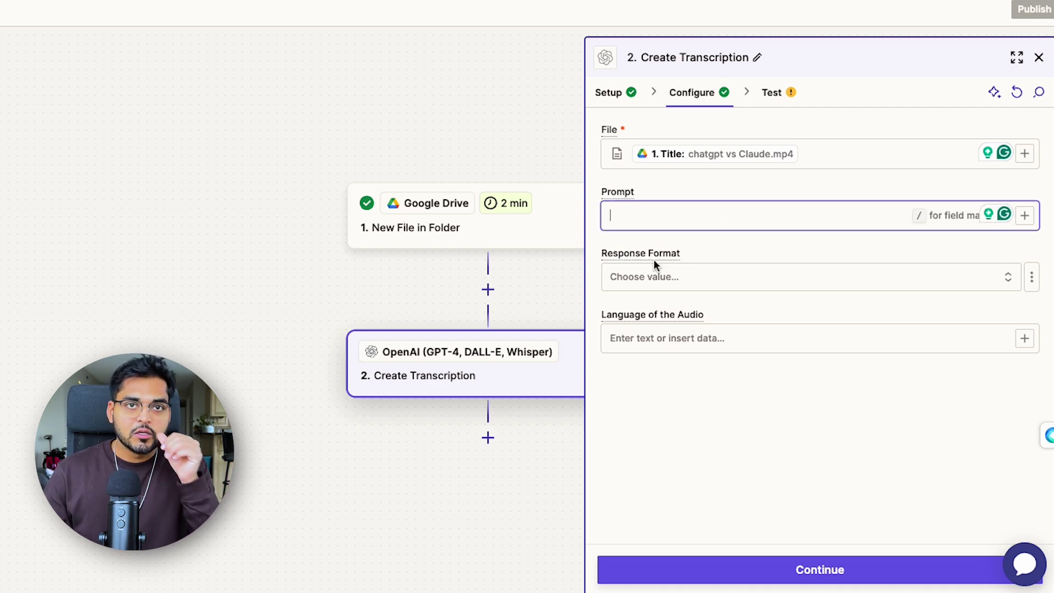
type("Ple")
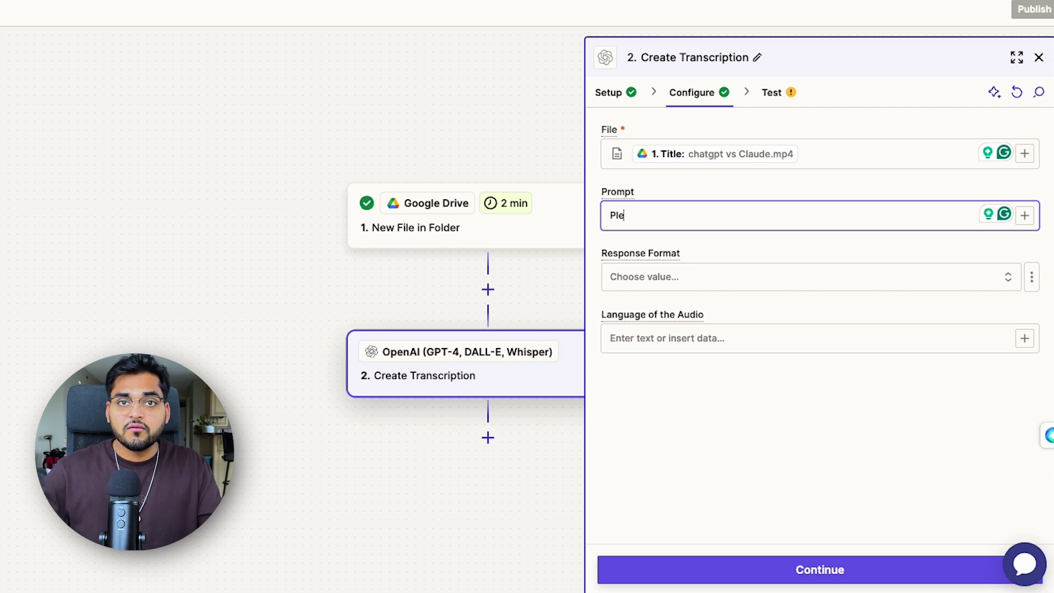
key("BackSpace")
key("BackSpace")
key("BackSpace")
key("Tab")
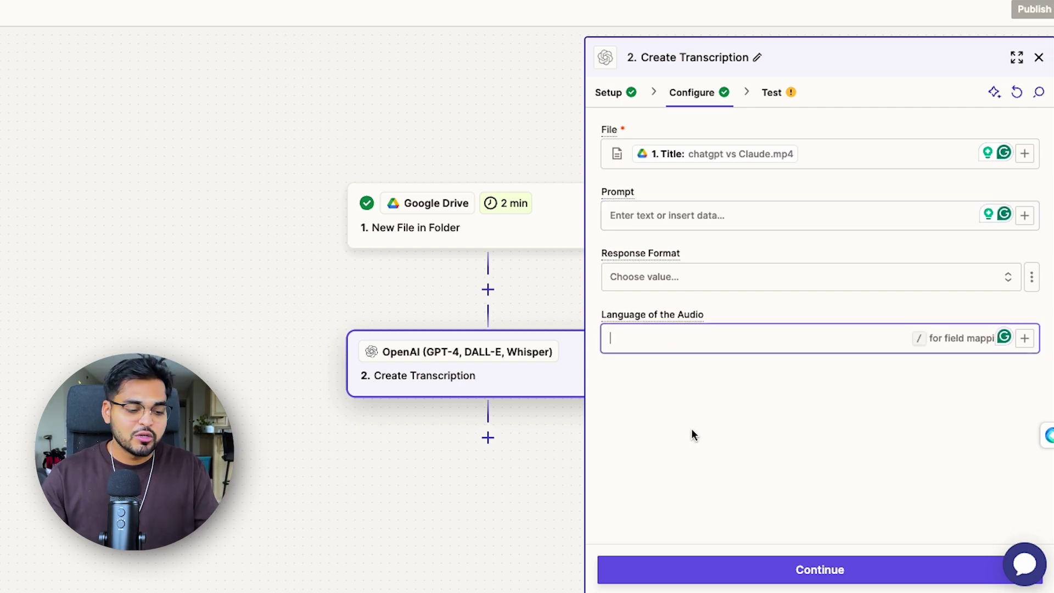
left_click(810, 568)
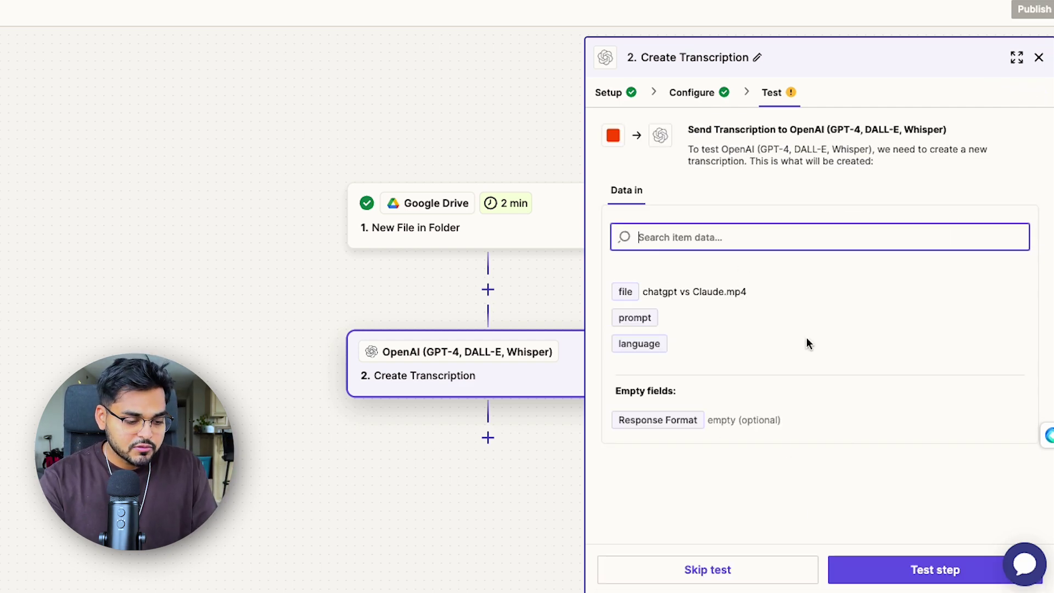
Test the transcription to get the video's spoken text as Content, then add a step.
left_click(877, 576)
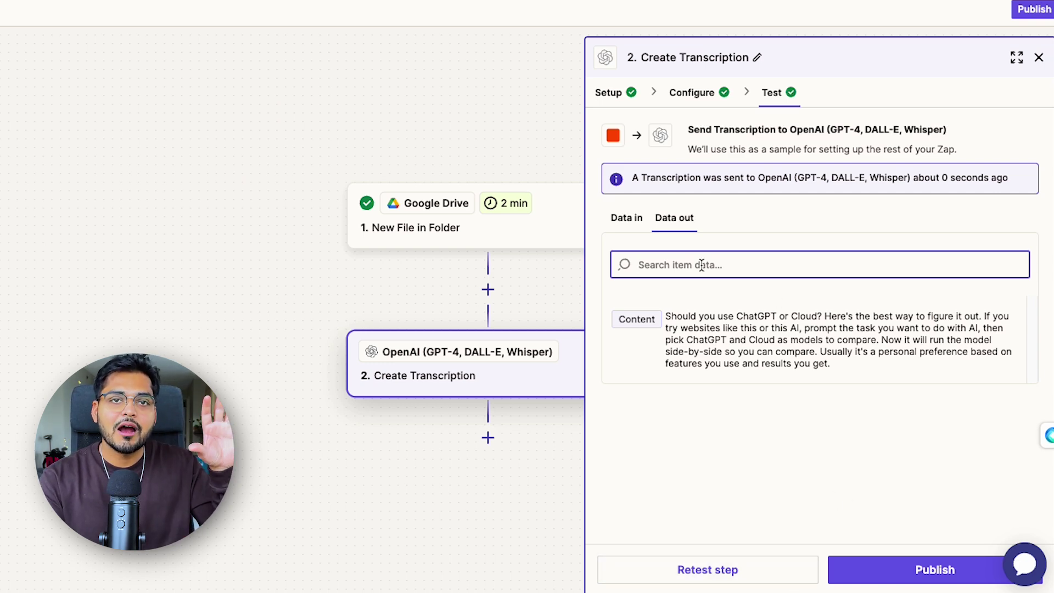
left_click(488, 439)
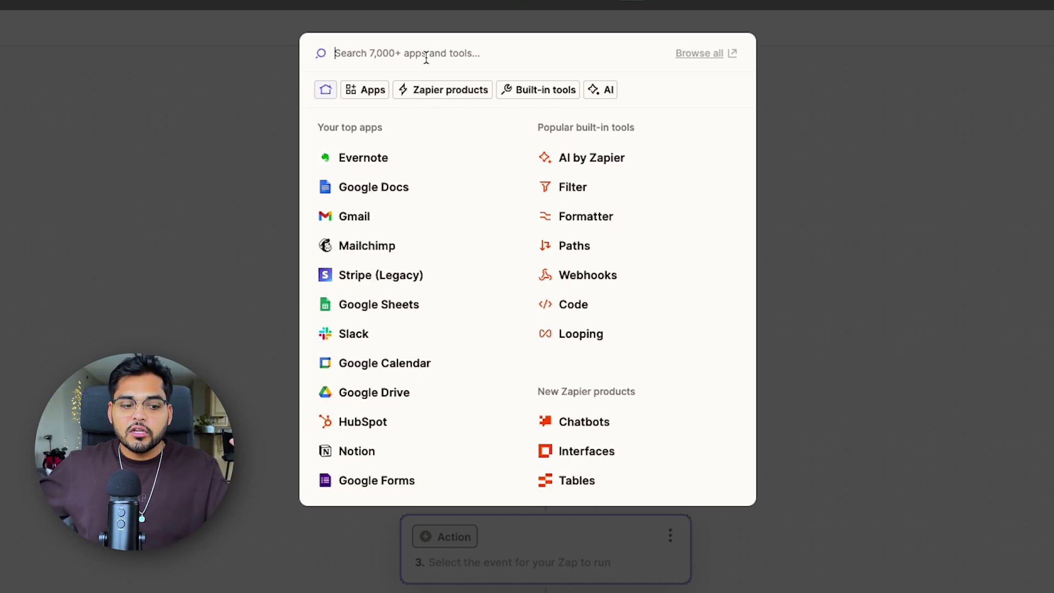
Pick Anthropic (Claude) as the third step's app, retyping the misspelled search as 'anth'.
type("clad")
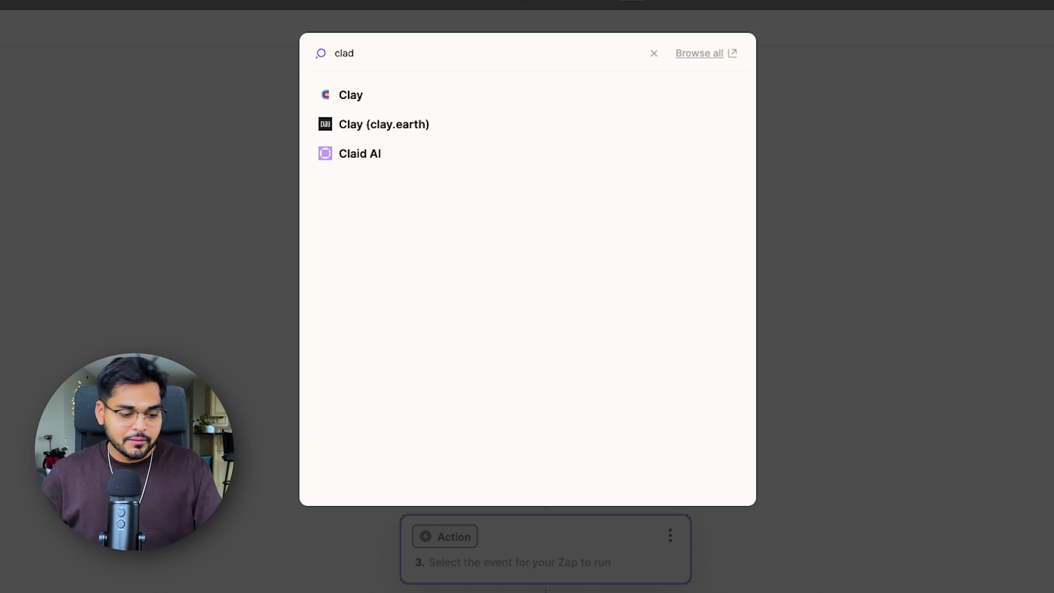
key("ctrl+a")
type("anth")
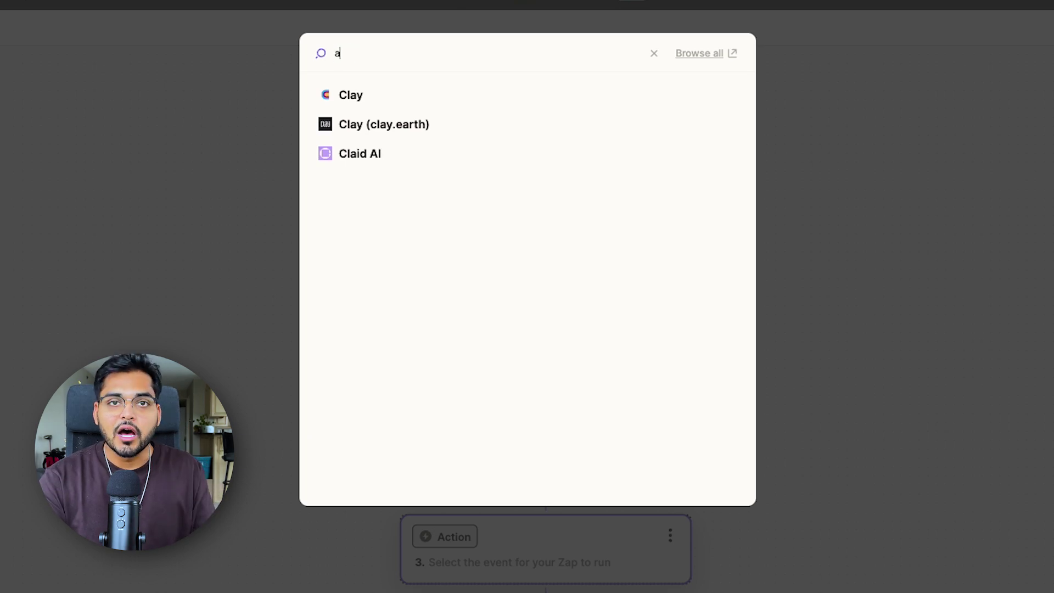
left_click(412, 92)
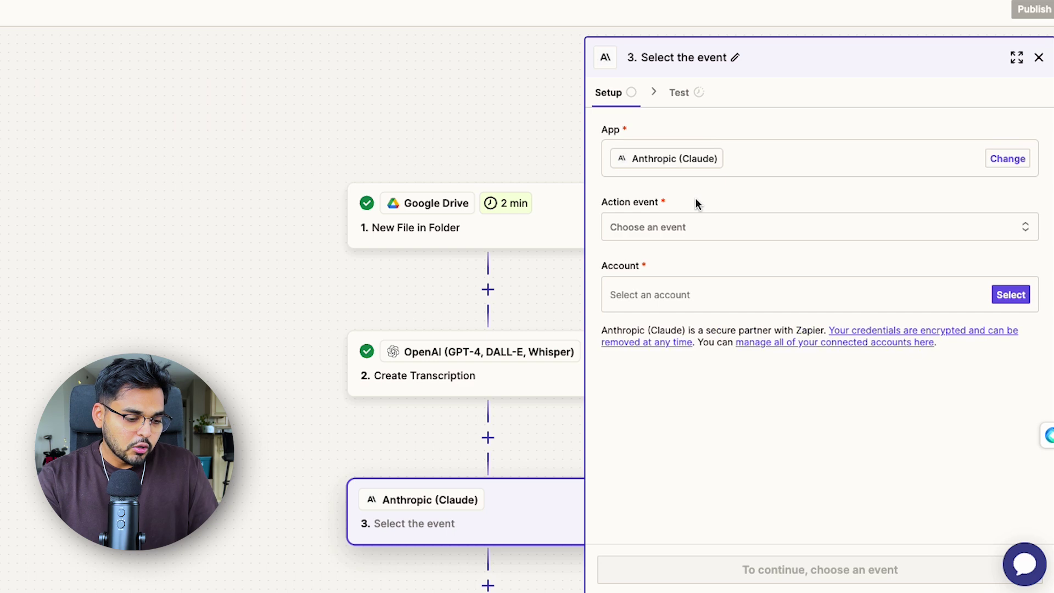
Choose Send Message as the event and bring up the Create Transcription fields for User Message.
left_click(741, 225)
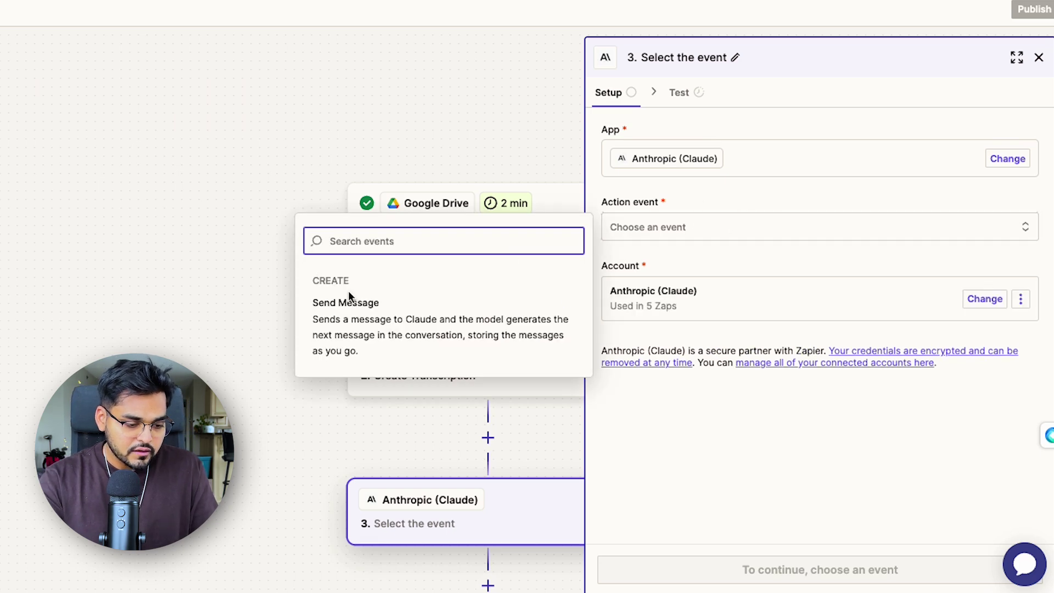
left_click(381, 308)
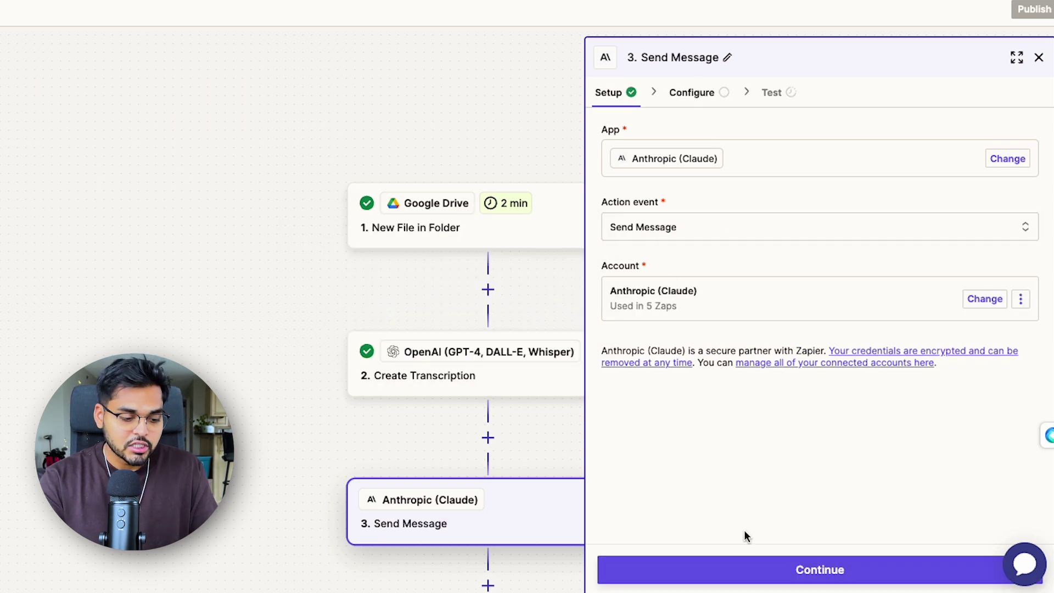
left_click(745, 568)
type("/")
left_click(435, 470)
Send 2. Content as Claude's User Message, test for a generated tutorial, and add a step.
left_click(438, 500)
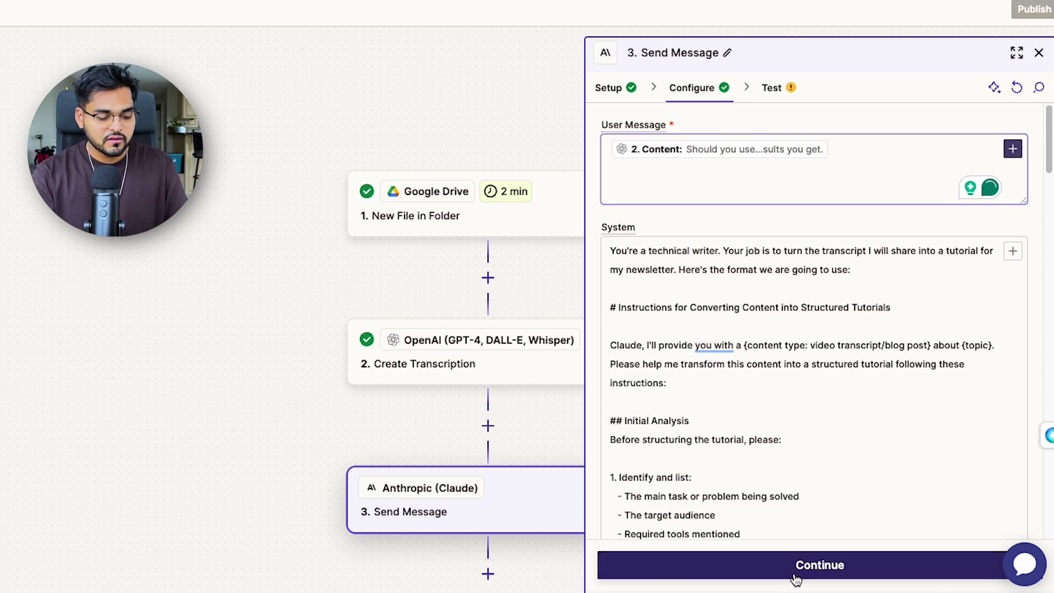
left_click(797, 579)
scroll(766, 428, "down", 3)
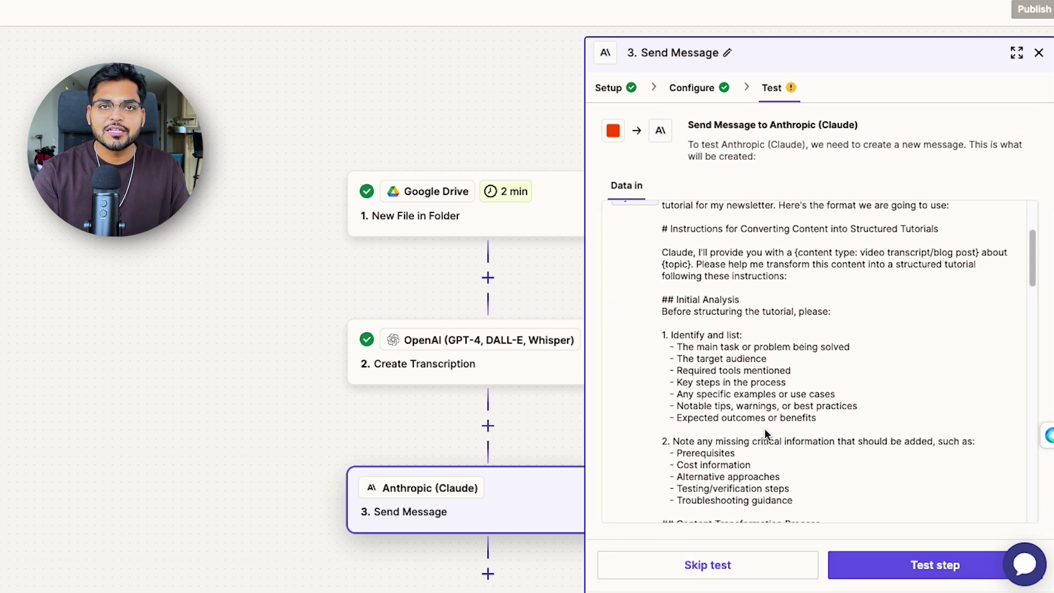
left_click(899, 567)
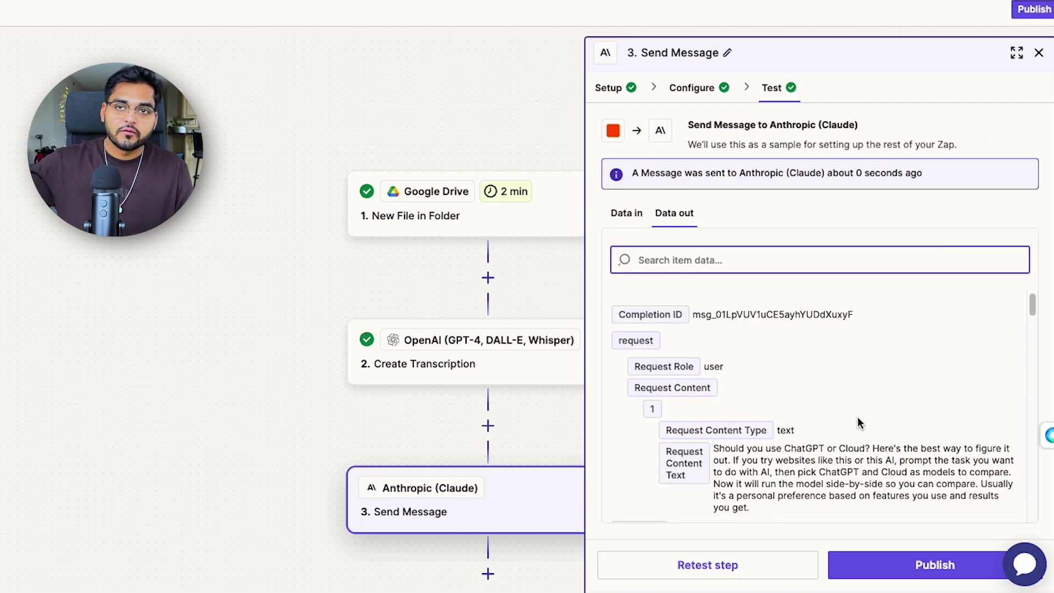
scroll(824, 411, "down", 15)
scroll(510, 423, "down", 2)
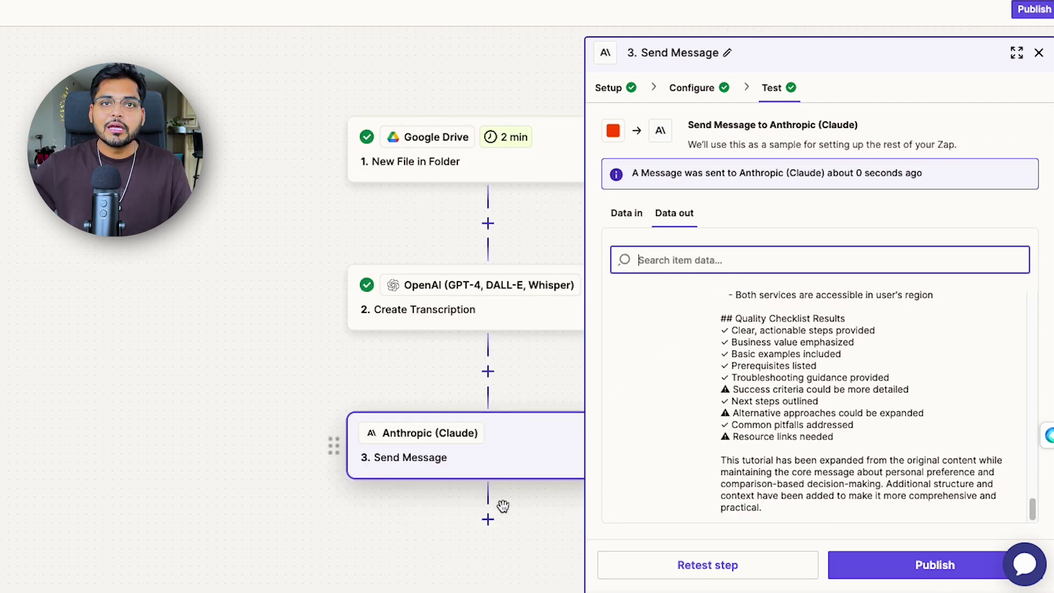
left_click(488, 520)
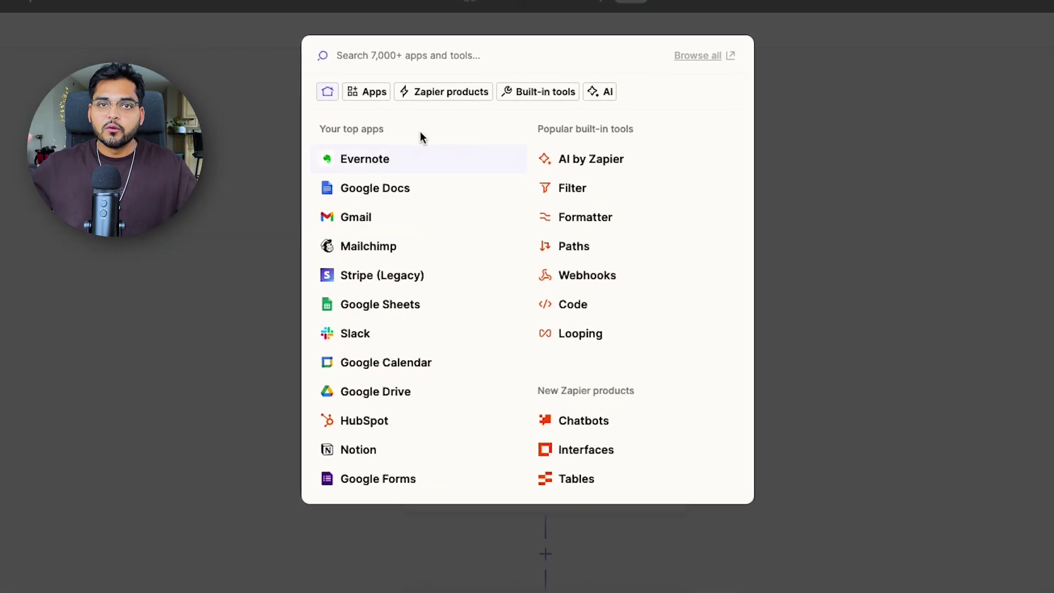
Choose Google Docs with the Create Document From Text action event.
type("docs")
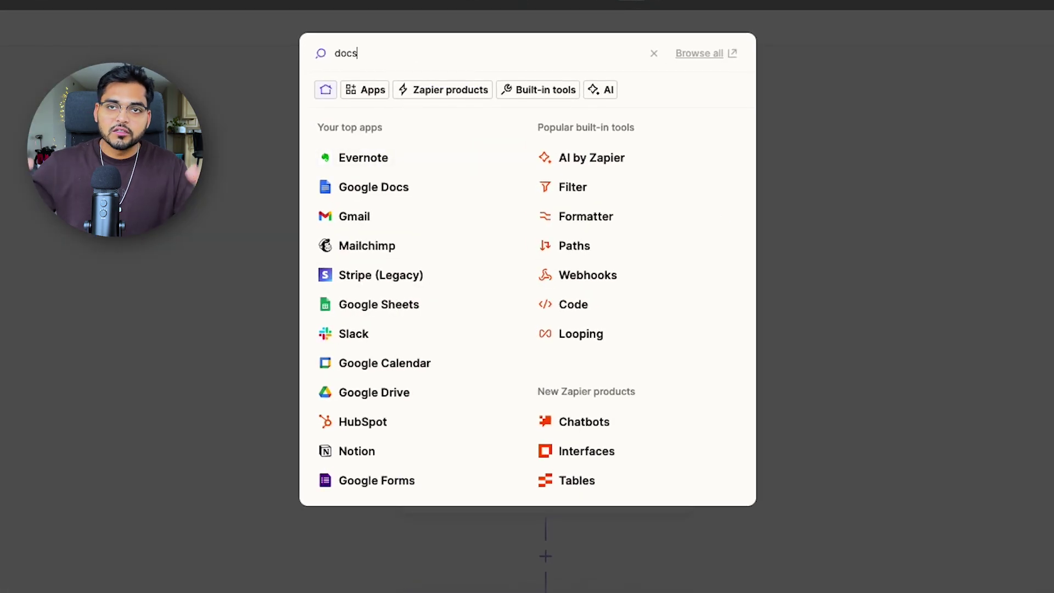
left_click(391, 94)
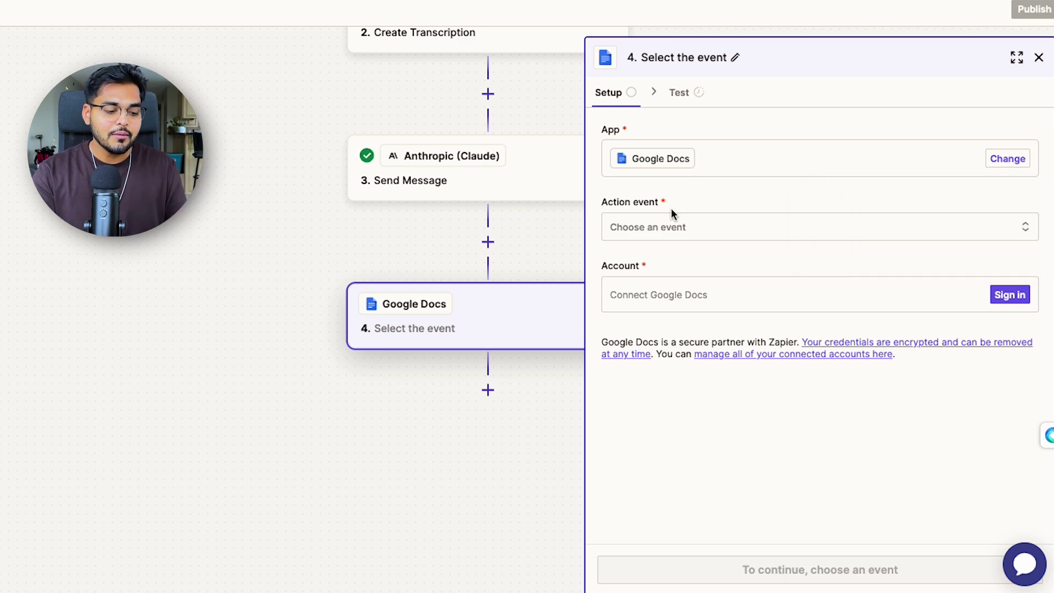
left_click(670, 227)
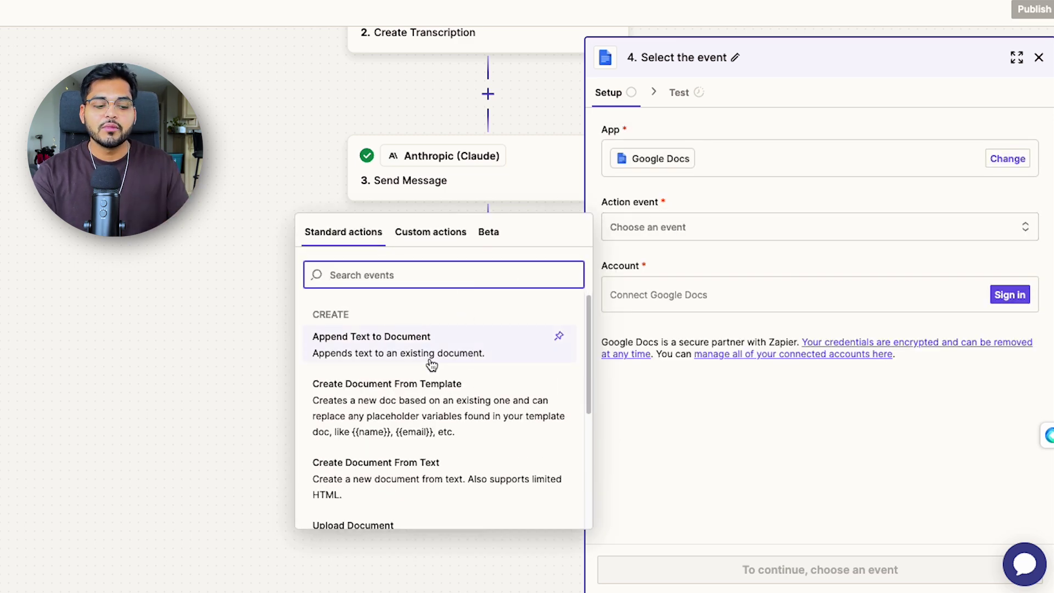
scroll(409, 417, "down", 1)
scroll(439, 420, "down", 1)
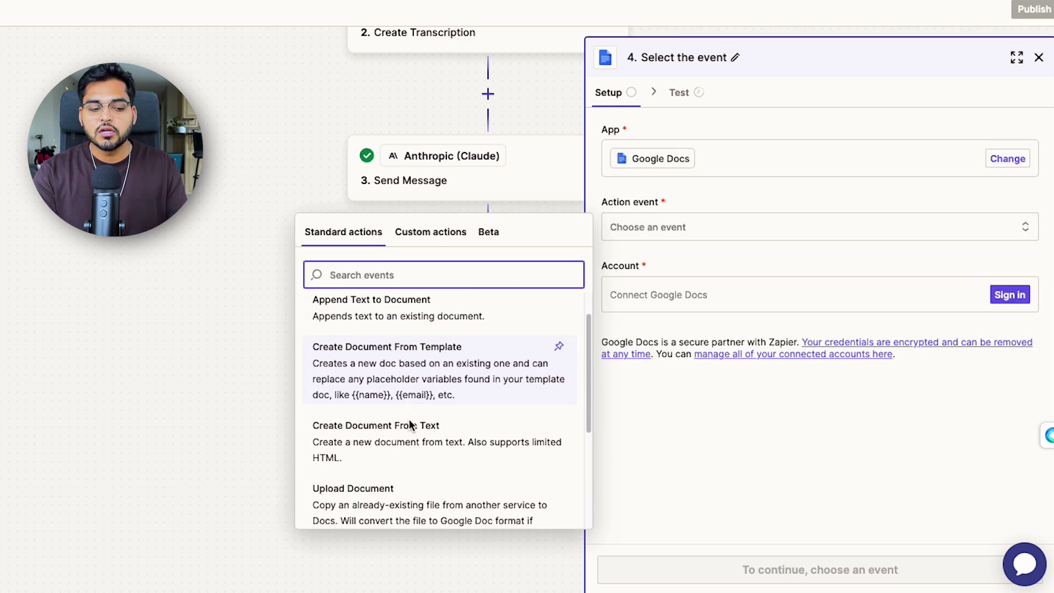
left_click(409, 438)
Connect the existing Google Docs account and continue to the document settings.
left_click(753, 309)
left_click(439, 344)
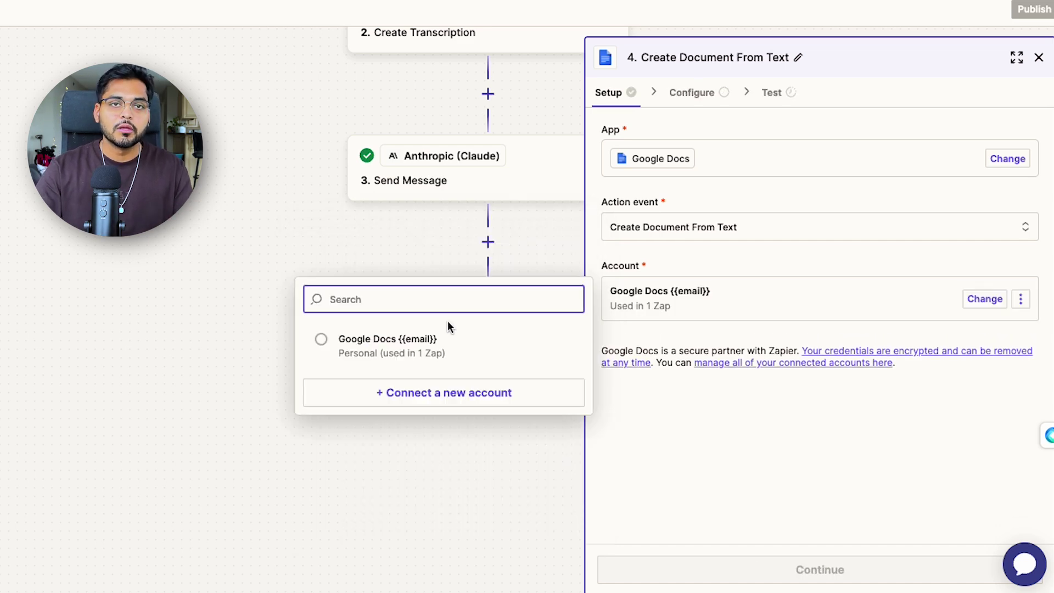
left_click(761, 571)
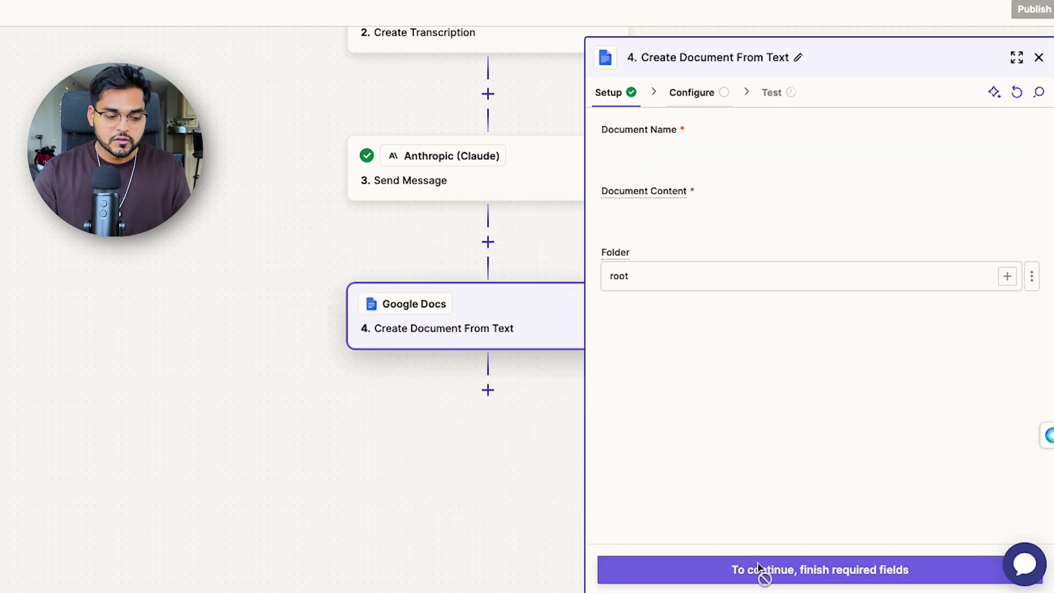
Set Document Name to the New File in Folder step's Title.
left_click(1024, 154)
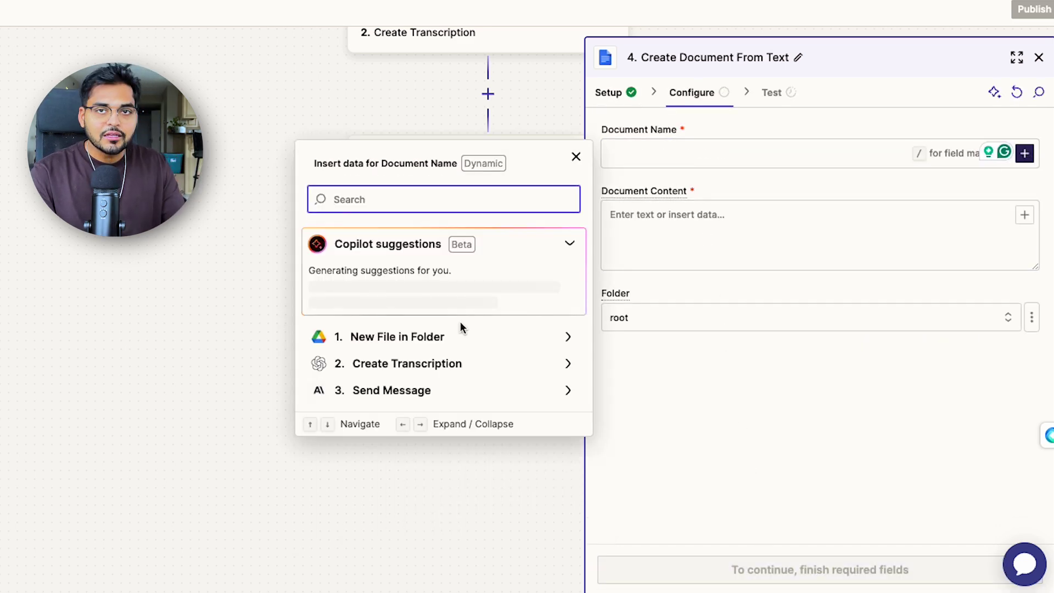
left_click(460, 337)
left_click(405, 268)
left_click(644, 229)
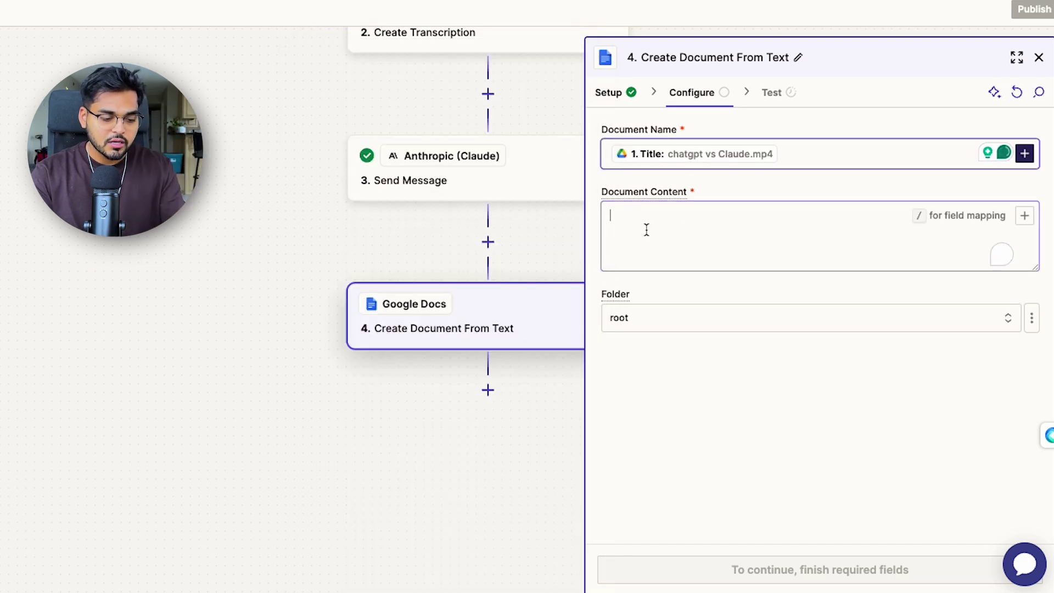
Fill Document Content with the Send Message step's Response Content.
left_click(1024, 215)
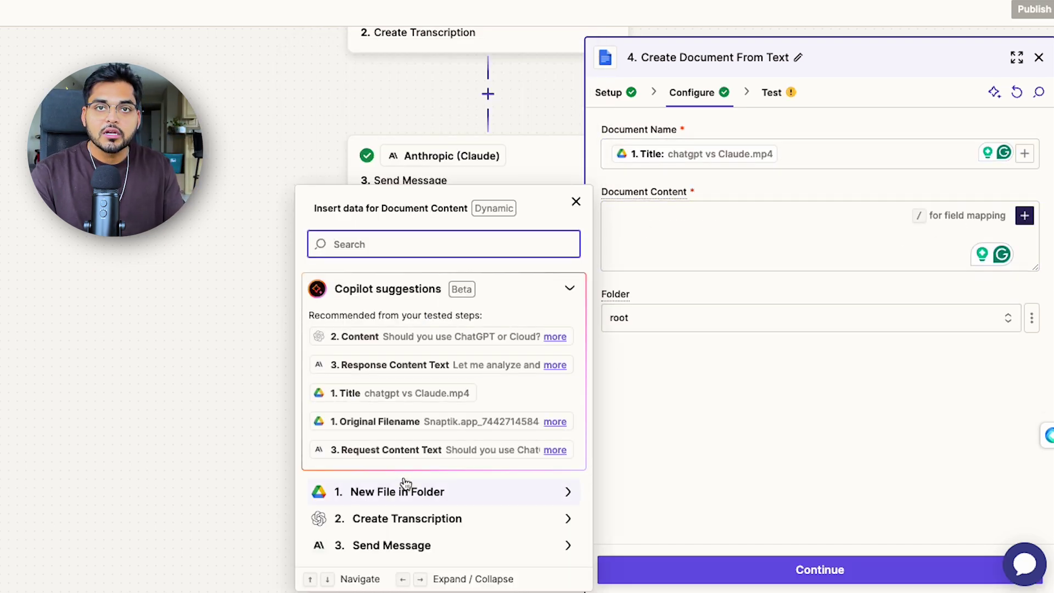
left_click(419, 545)
scroll(423, 513, "down", 2)
left_click(407, 482)
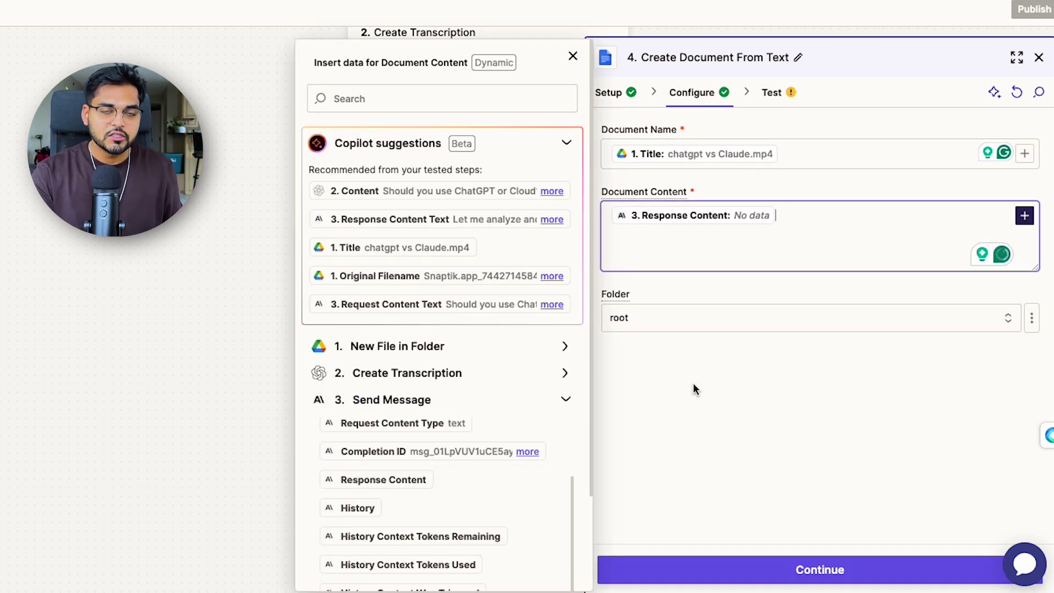
left_click(689, 379)
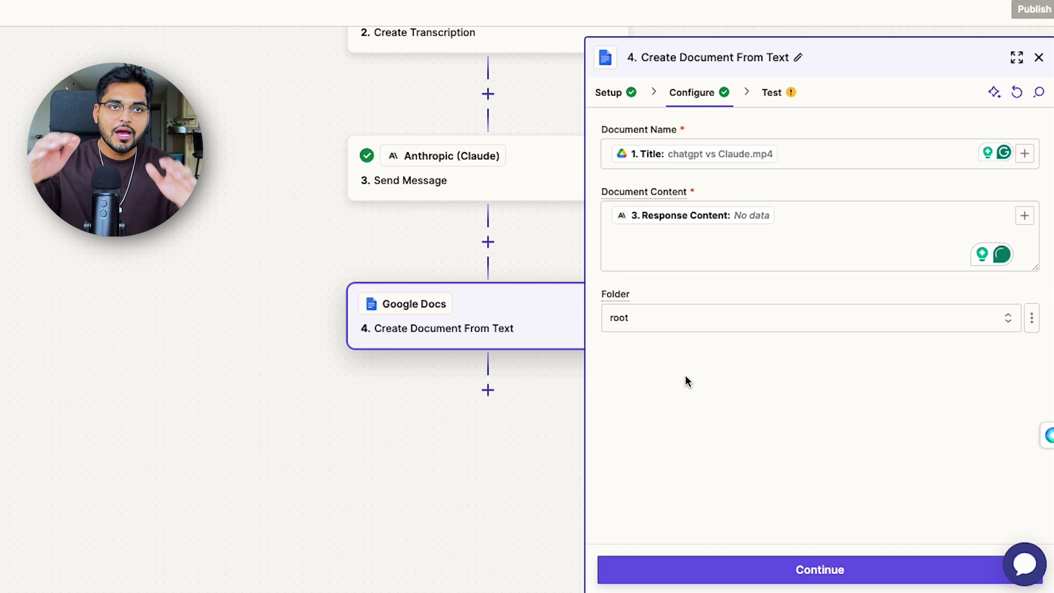
Test the step so a sample tutorial document is sent to Google Docs.
left_click(747, 561)
scroll(813, 384, "down", 10)
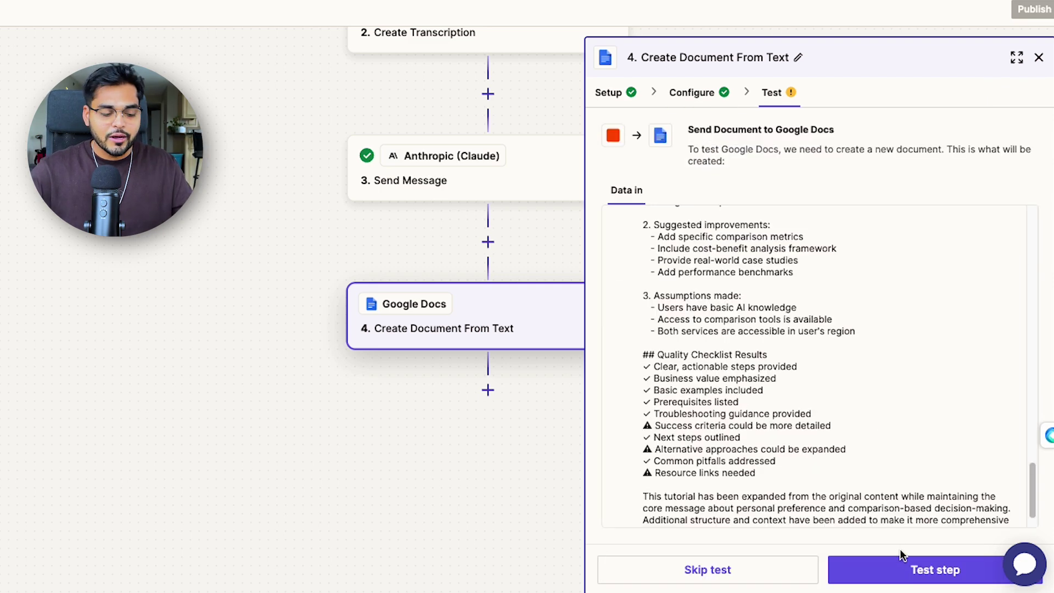
left_click(900, 560)
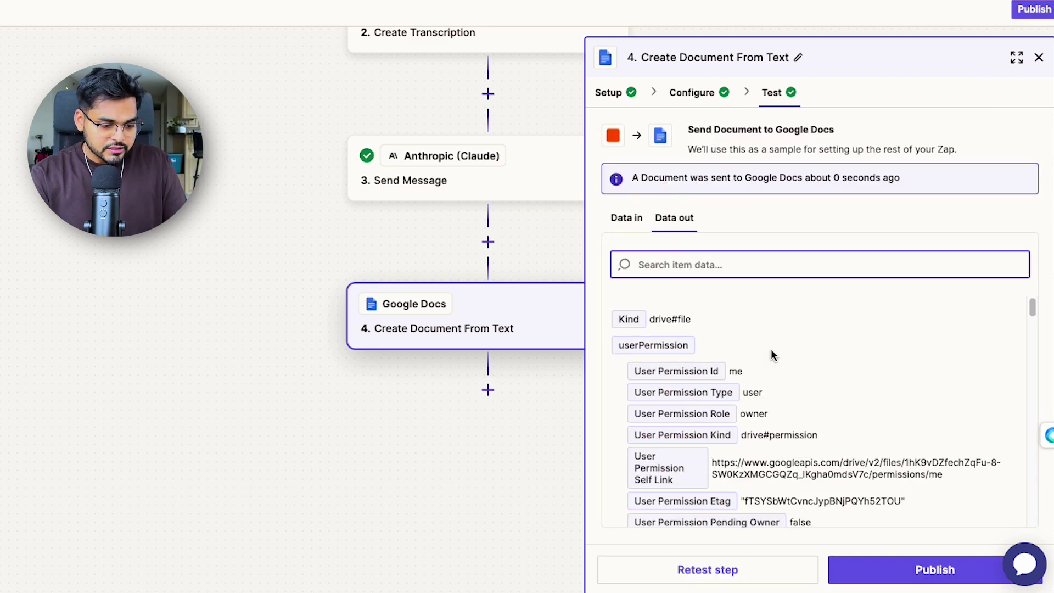
scroll(771, 356, "down", 1)
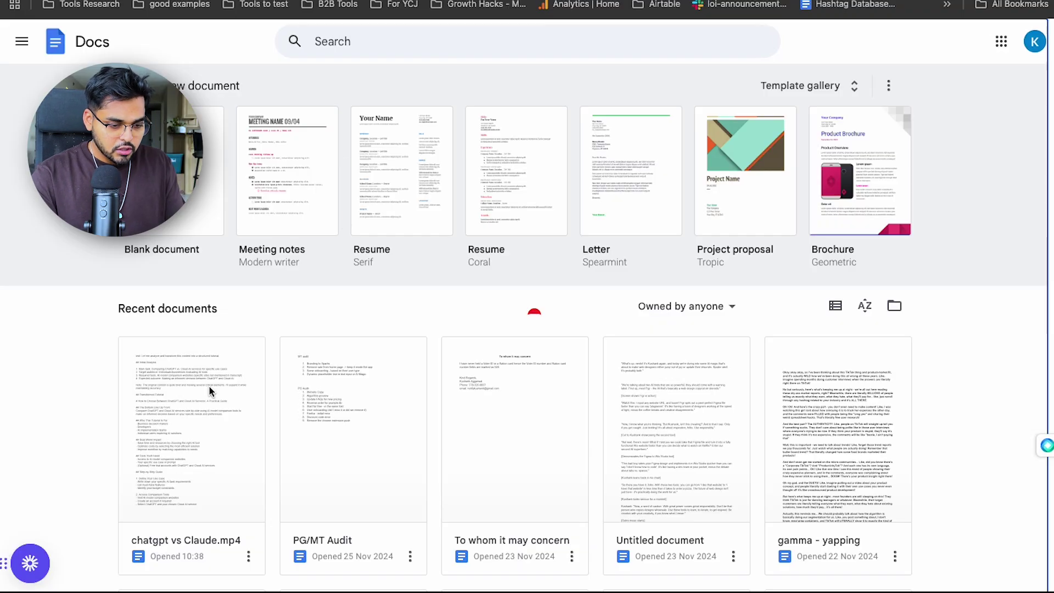
Open the chatgpt vs Claude.mp4 document and review its tutorial text, which still shows raw ## headings.
left_click(248, 380)
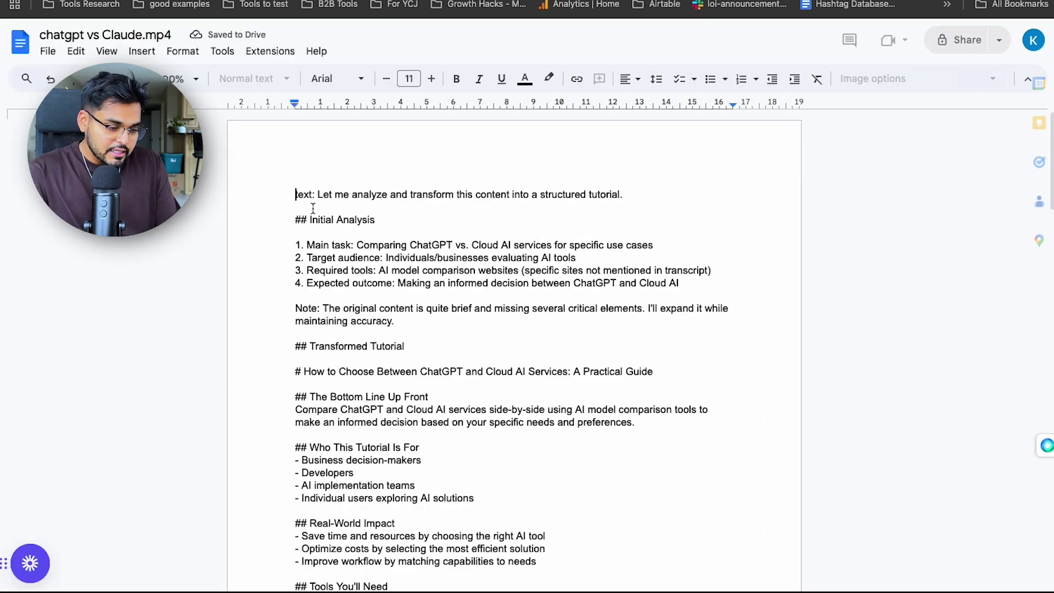
left_click_drag(297, 196, 594, 194)
scroll(404, 289, "down", 1)
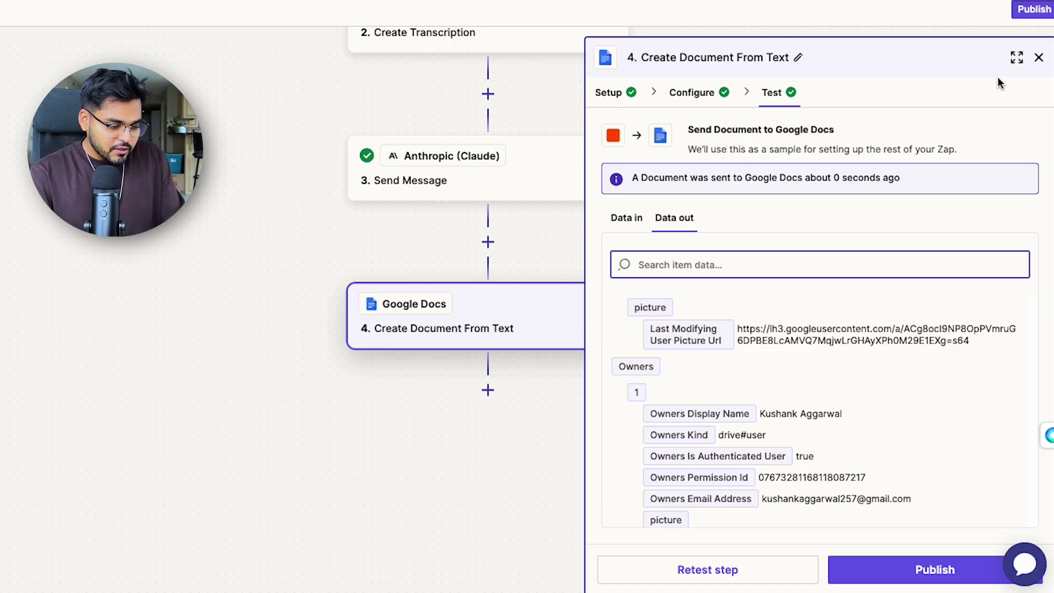
Insert 'Please make sure the output has no system message and just the tutorial.' before 'Here's the format' in Claude's System prompt.
left_click(458, 179)
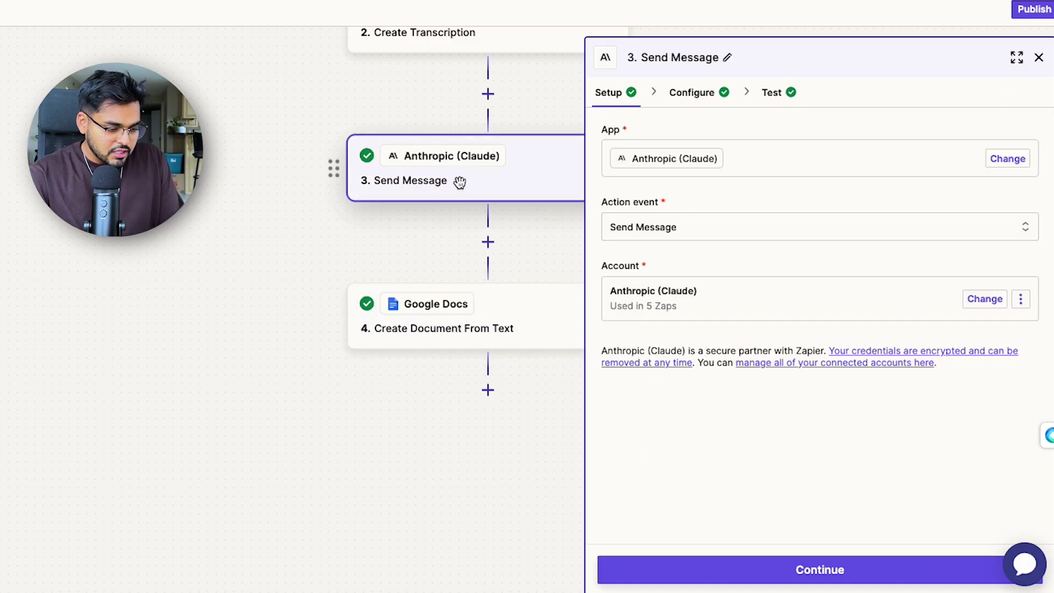
left_click(700, 98)
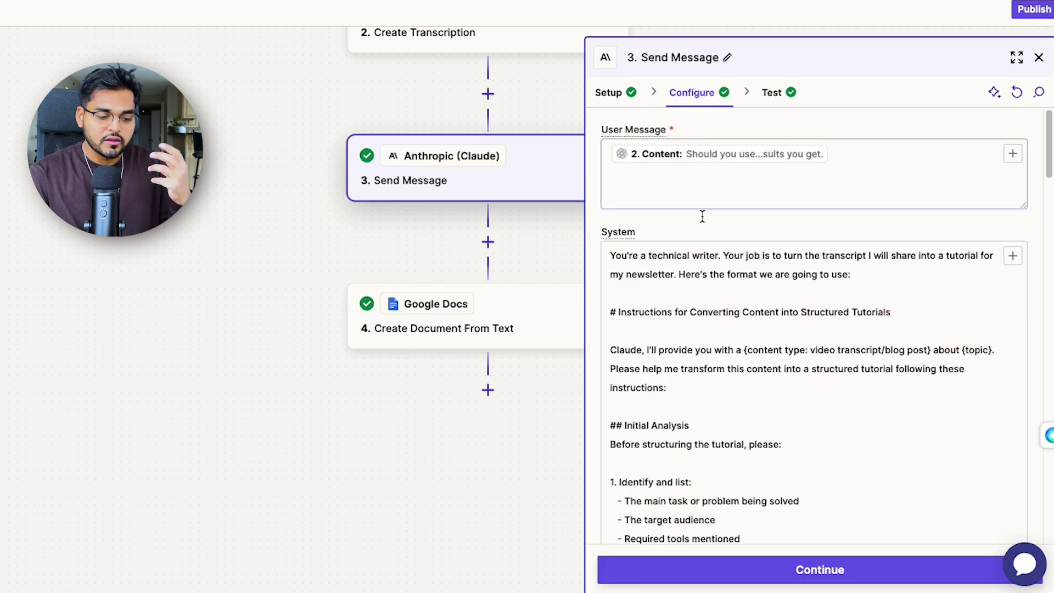
left_click(868, 274)
left_click(679, 274)
type("Please make sure the out")
type("put has no system message and")
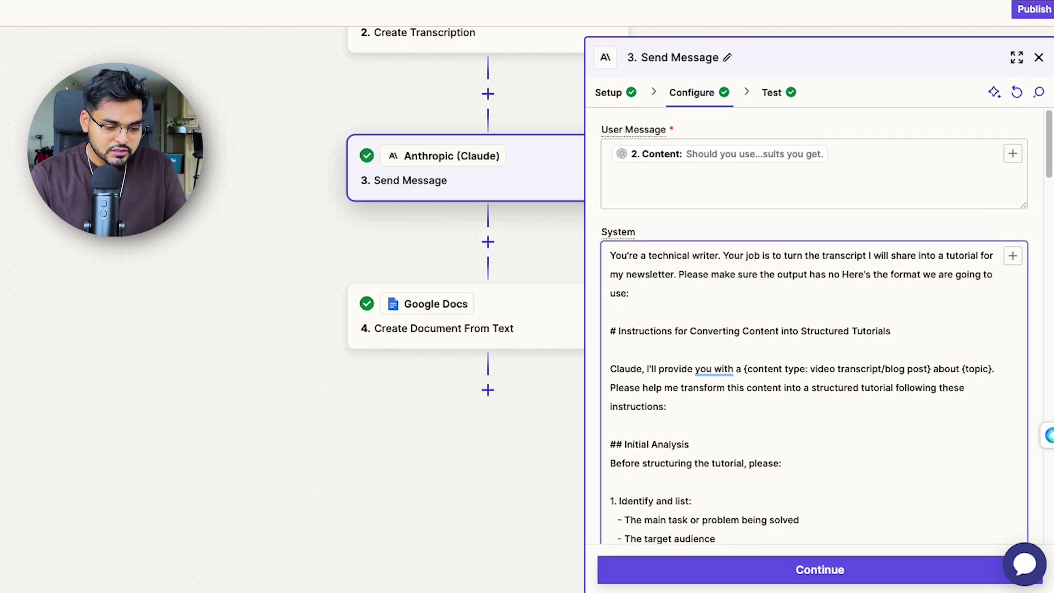
type(" just the tutorial.")
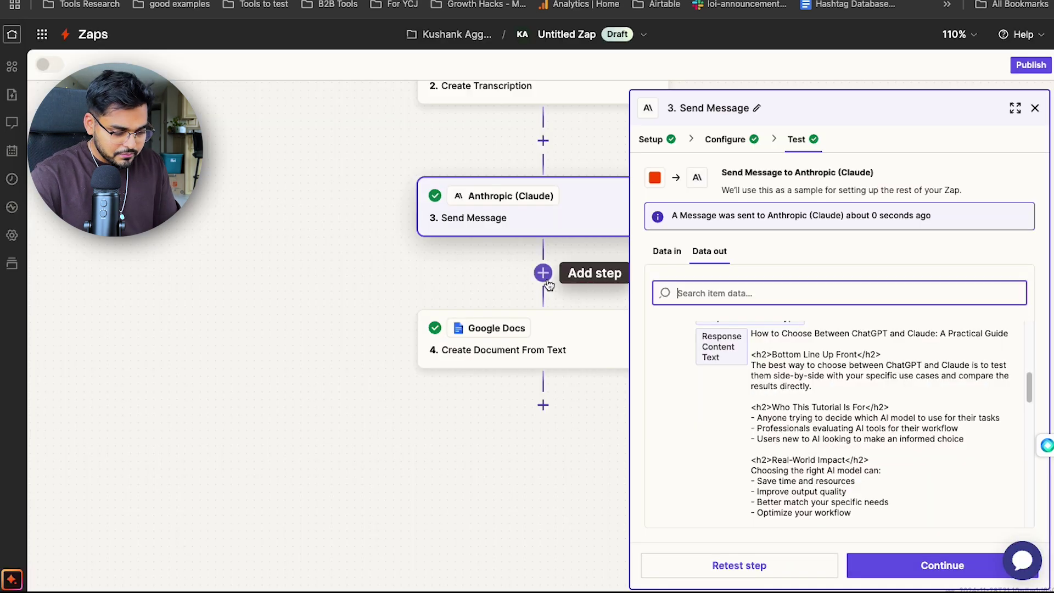
Add a Formatter by Zapier step with the Text action event after the Claude Send Message step.
left_click(544, 273)
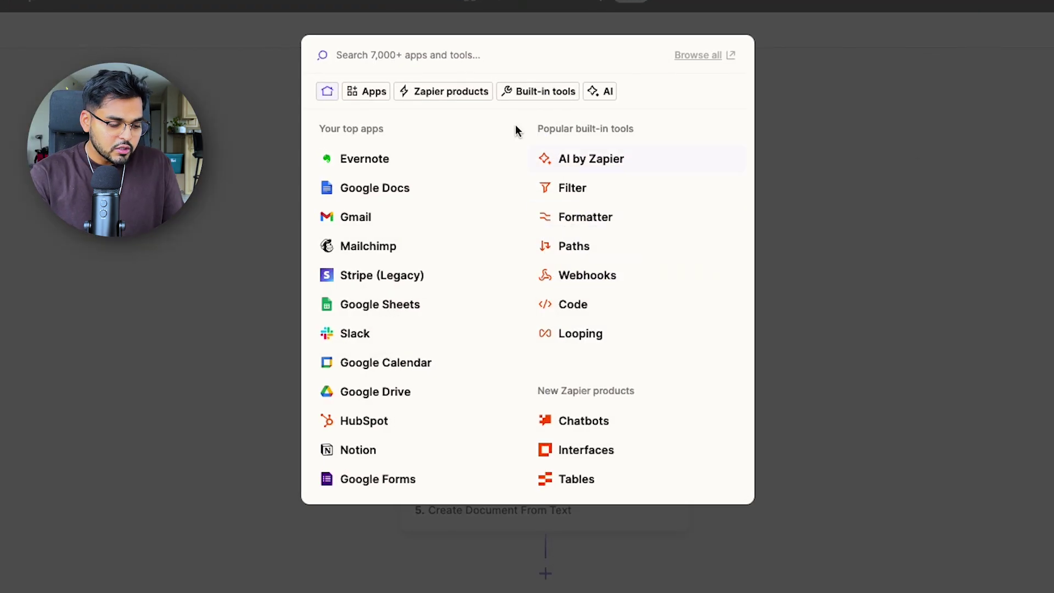
type("format")
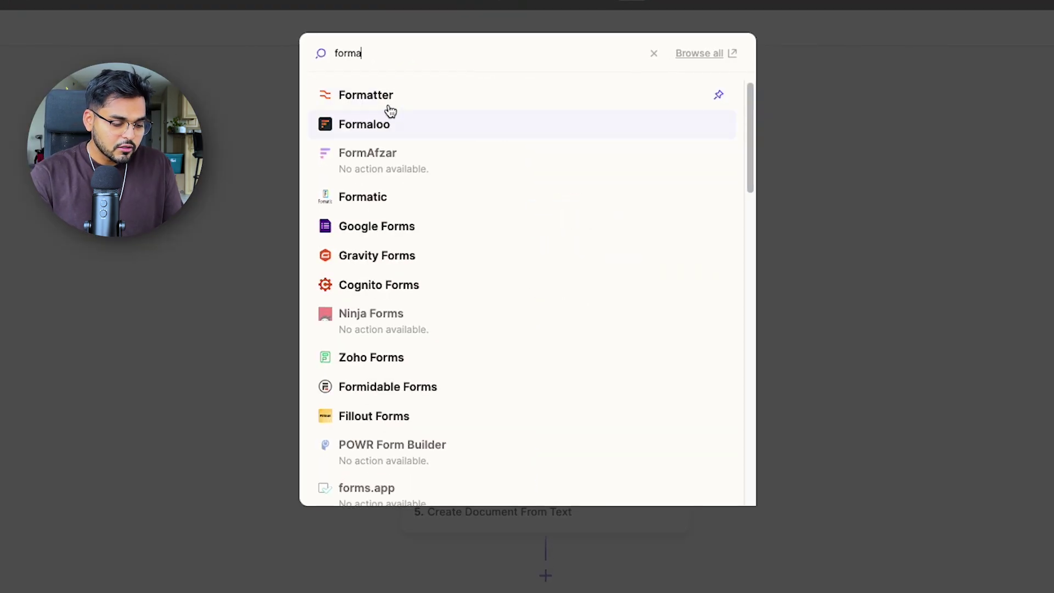
left_click(386, 102)
left_click(620, 239)
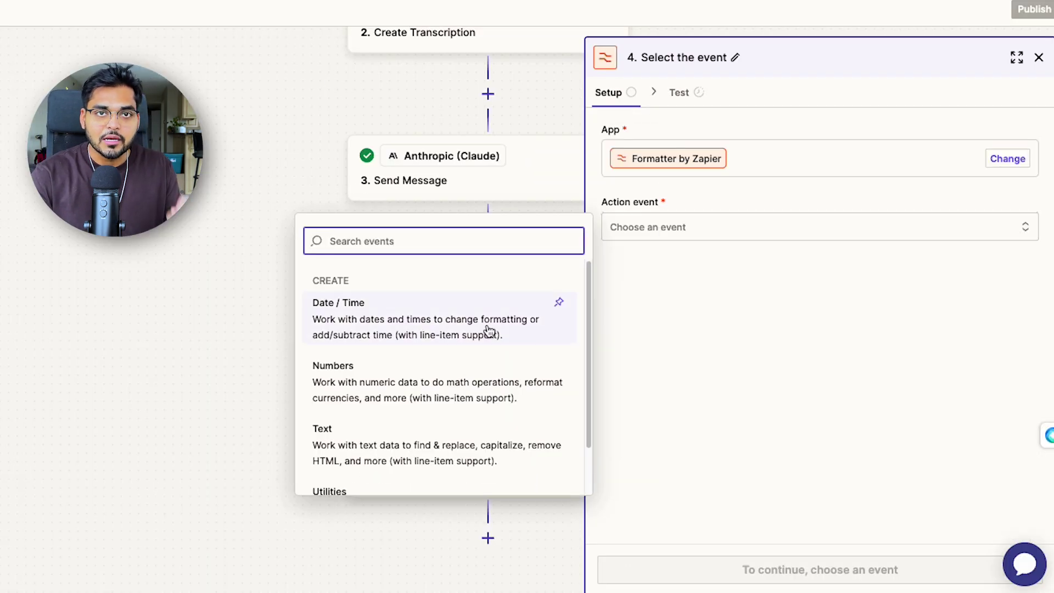
scroll(497, 334, "down", 2)
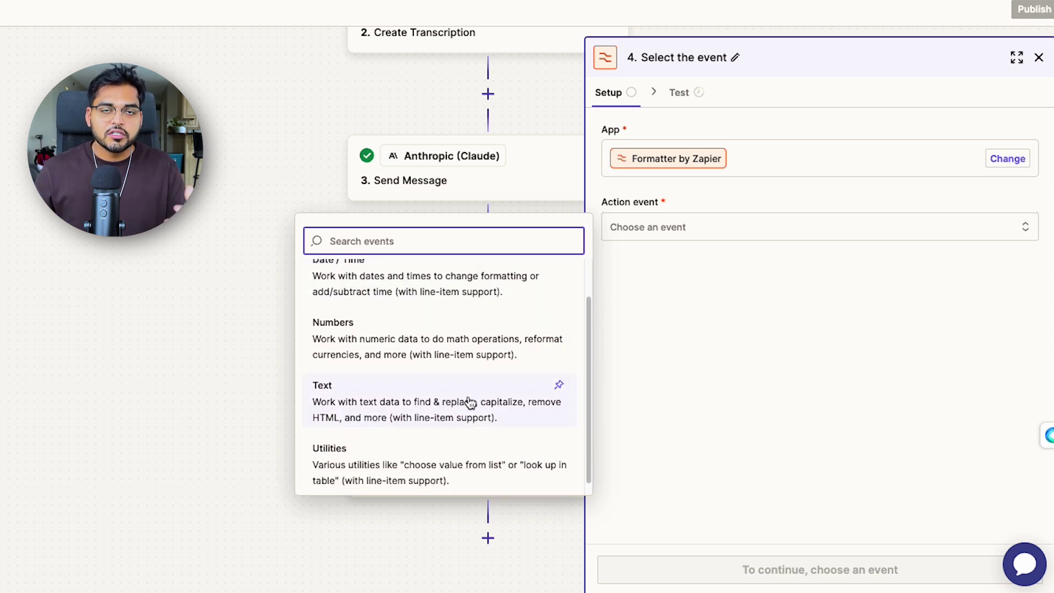
left_click(470, 403)
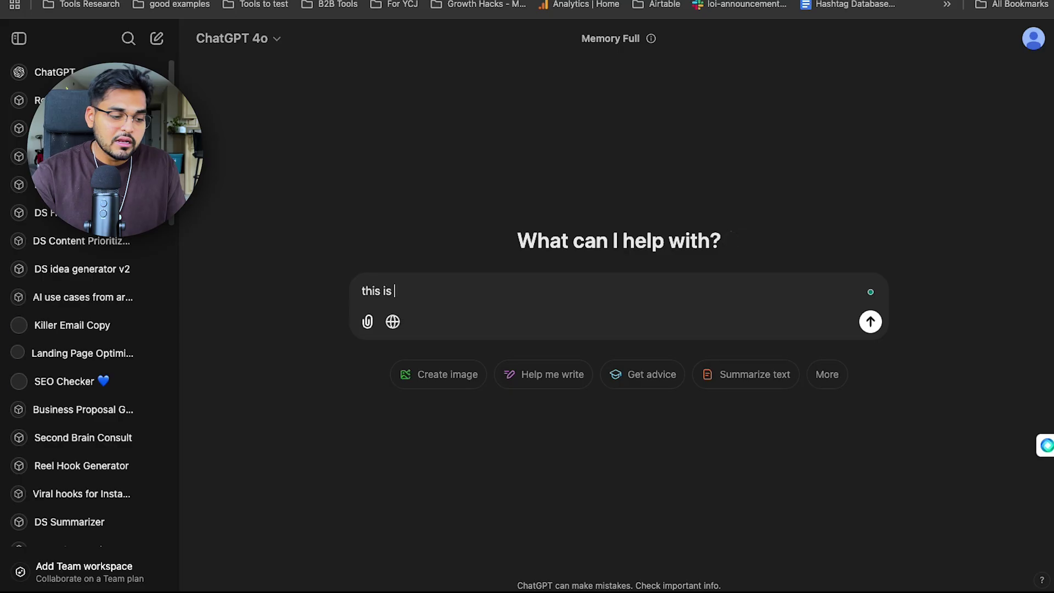
Ask ChatGPT how to turn the AI response's h2 tags into real headers in the final Zapier output.
type("my AI response in my zapier automat")
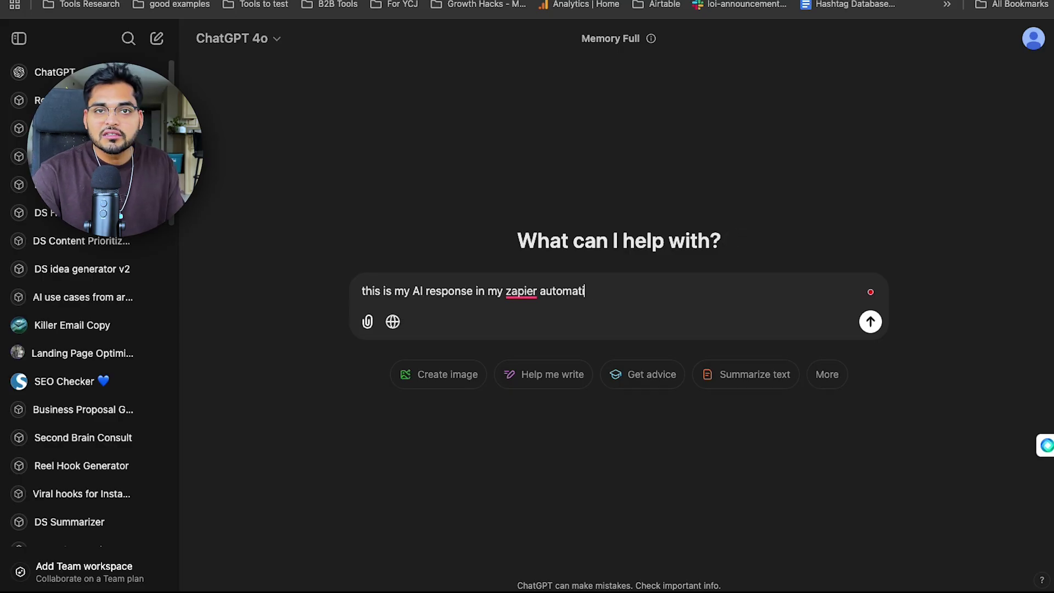
type("ion. how can I use formatter or something else to get this <")
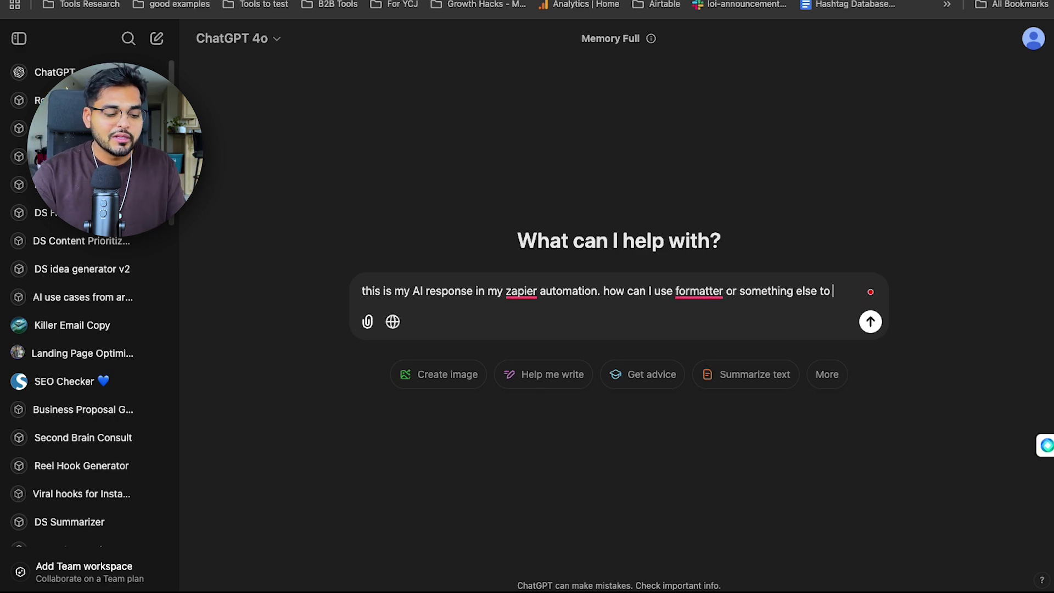
key("BackSpace")
type("h2 tags into actual headers so i")
key("BackSpace")
type("my funa")
key("BackSpace")
key("BackSpace")
key("BackSpace")
type("inal output in Zapier can")
key("Return")
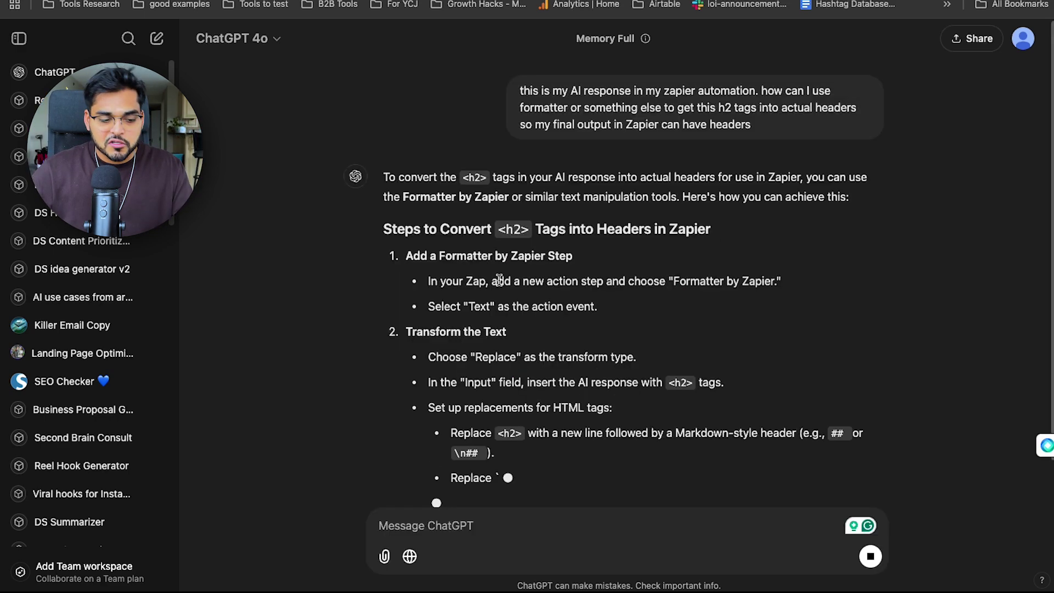
scroll(532, 286, "down", 5)
scroll(341, 306, "down", 10)
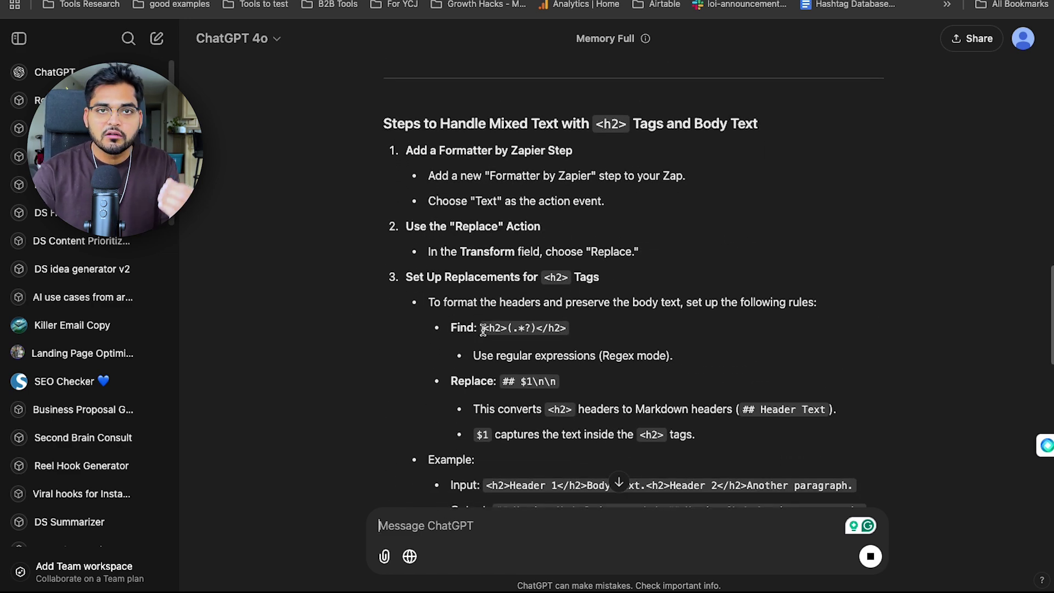
Set the Formatter to find <h2>(.*?)</h2> and replace it with ## $1\n\n.
left_click_drag(482, 328, 565, 337)
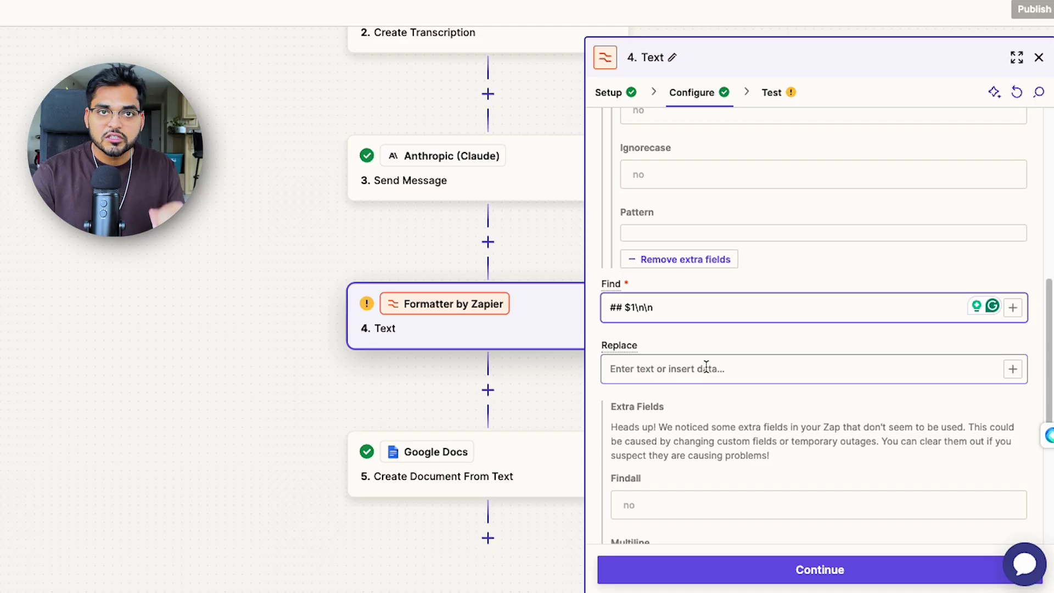
type("<h2>(.*?)</h2>")
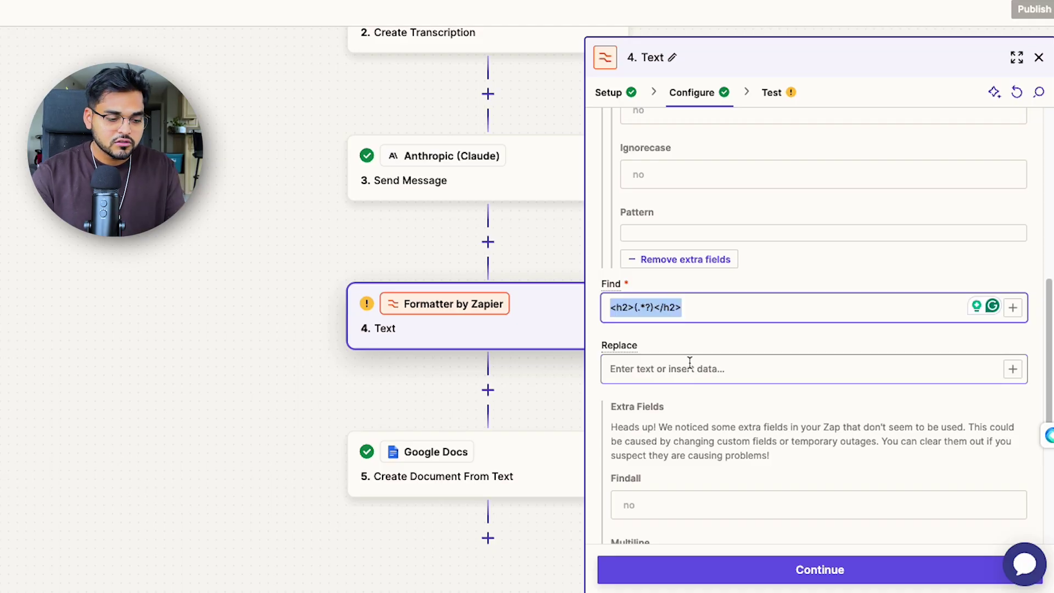
left_click(684, 368)
type("## $1\\n\\n")
scroll(695, 389, "down", 5)
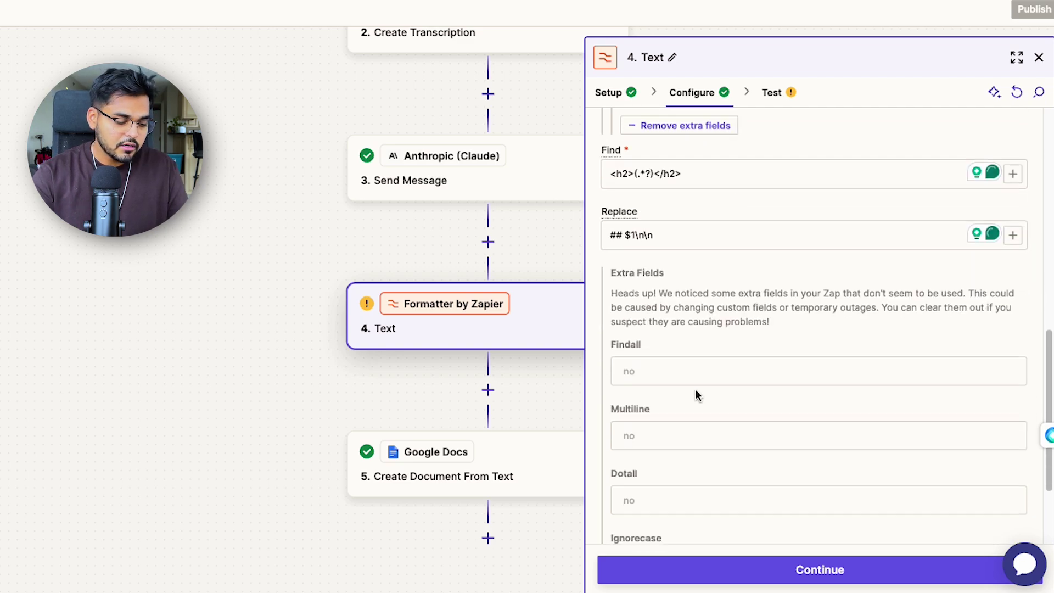
scroll(695, 389, "down", 1)
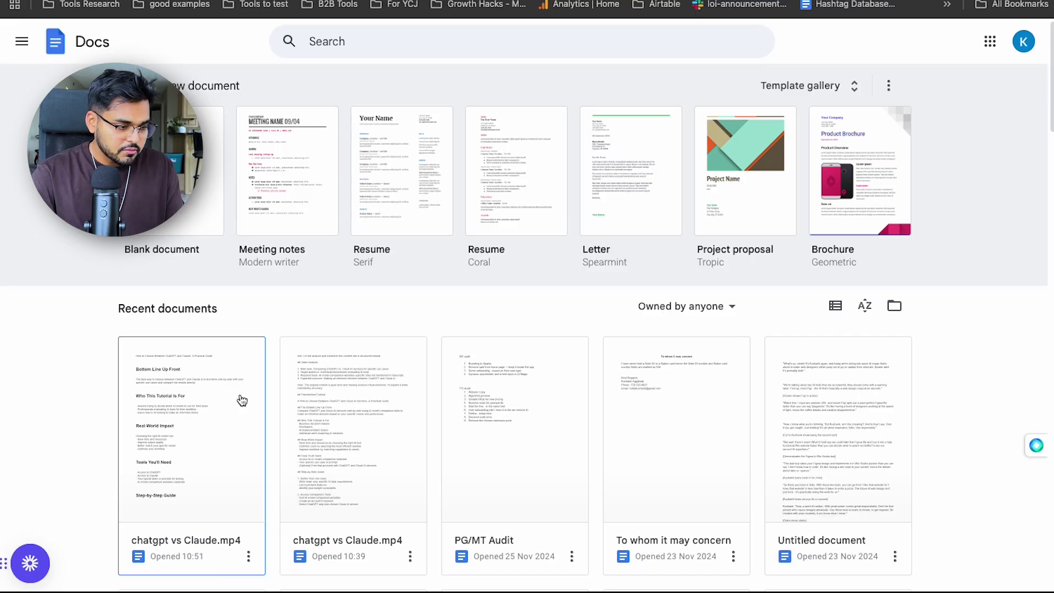
Open the newest chatgpt vs Claude.mp4 document and check its bold headings like 'Bottom Line Up Front'.
left_click(221, 403)
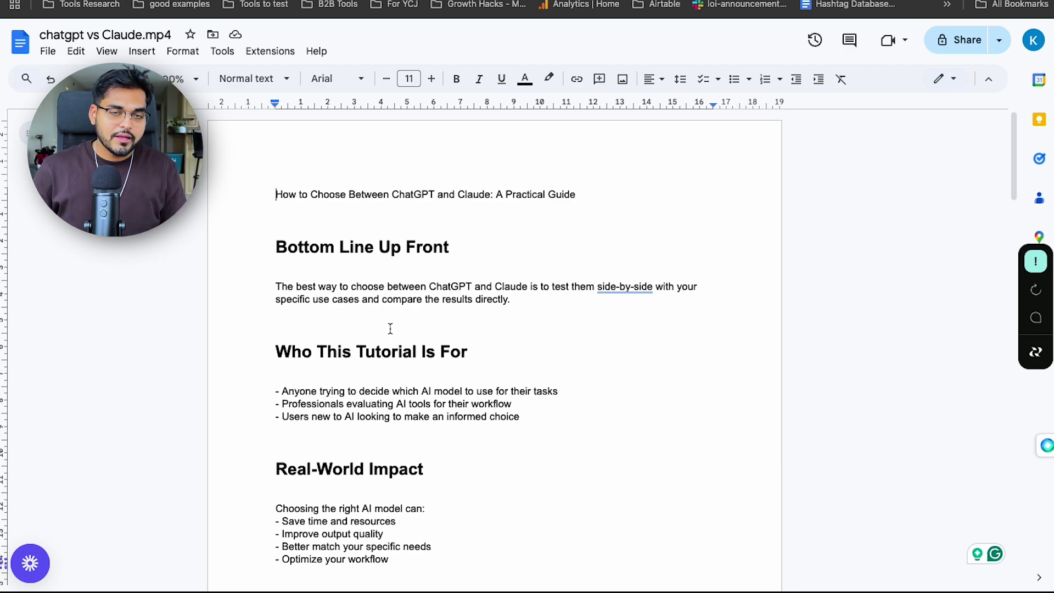
scroll(390, 328, "down", 13)
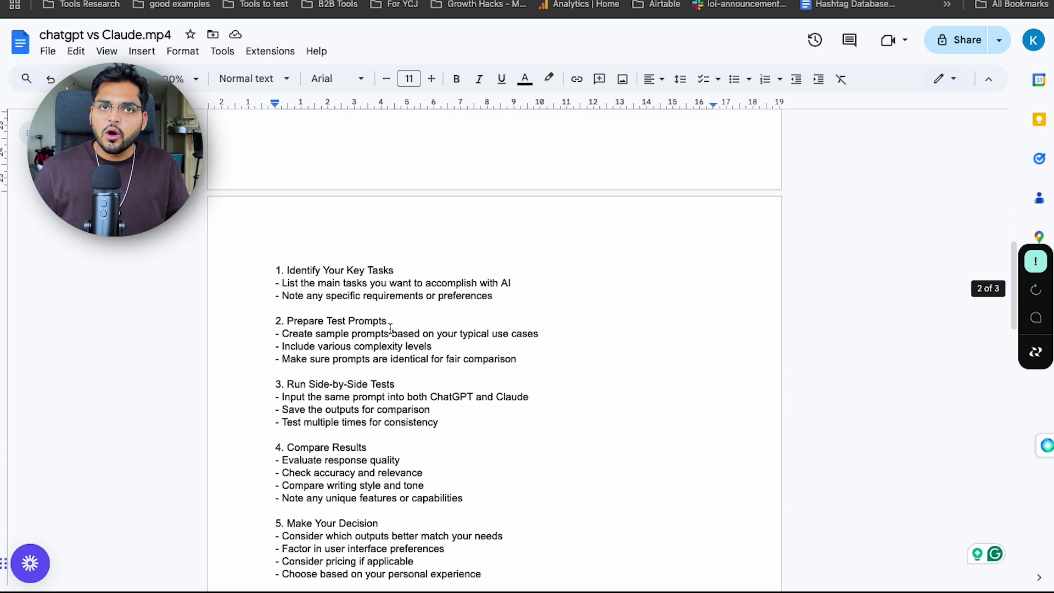